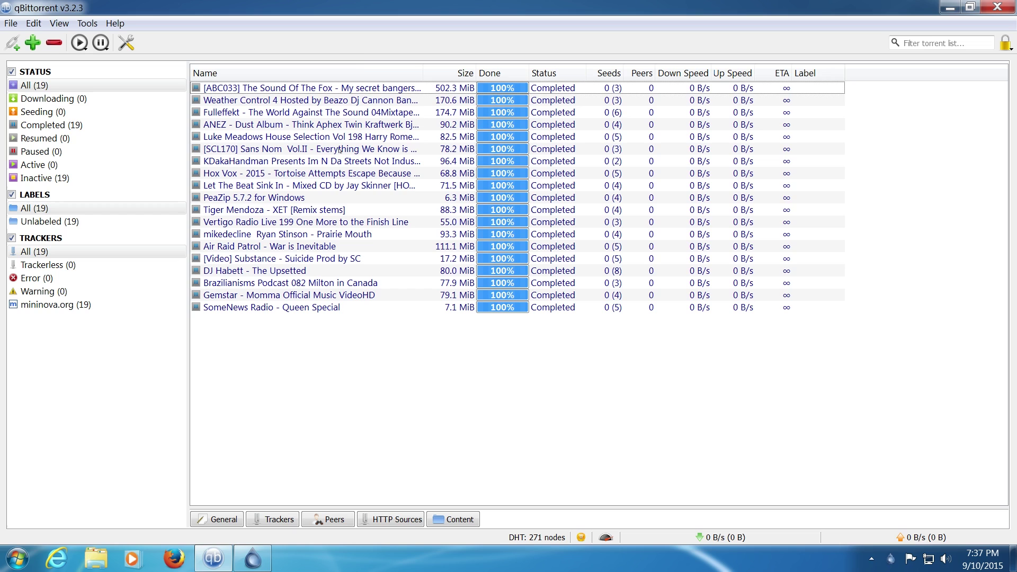
# In Deluge's Downloads preferences, choose Other... to browse for a different download folder
pyautogui.click(253, 559)
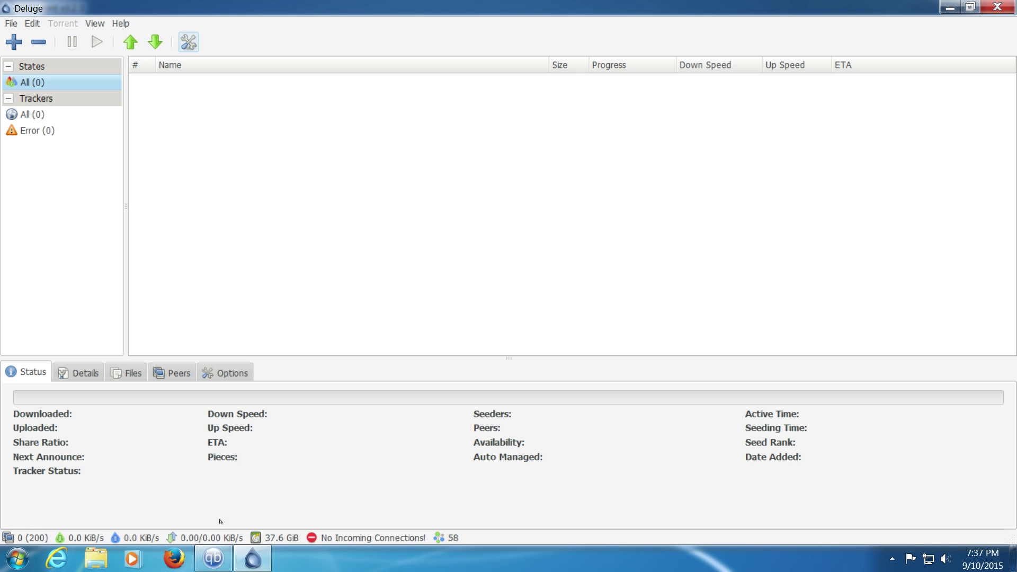
pyautogui.click(213, 558)
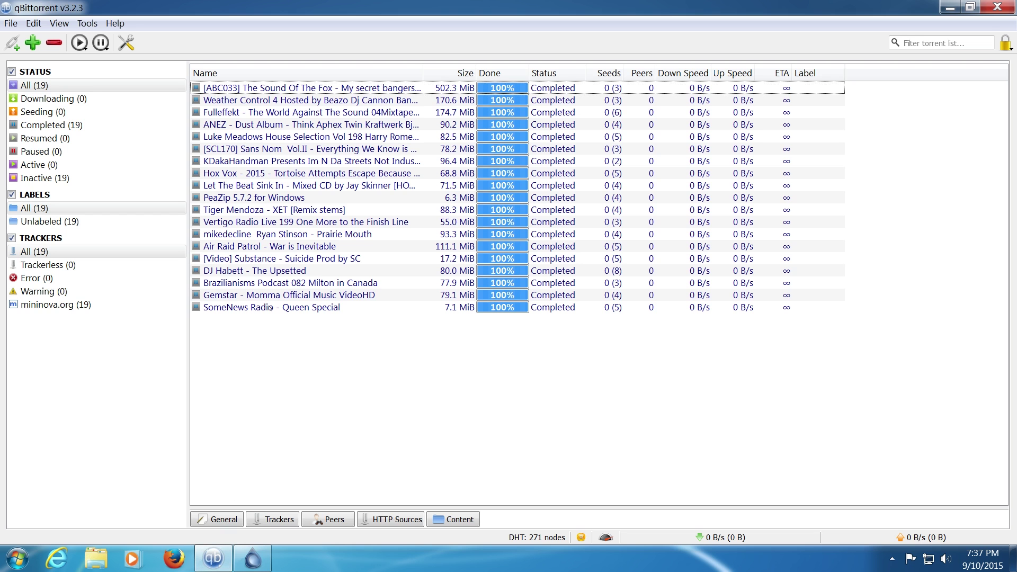
pyautogui.hotkey('alt', 'Tab')
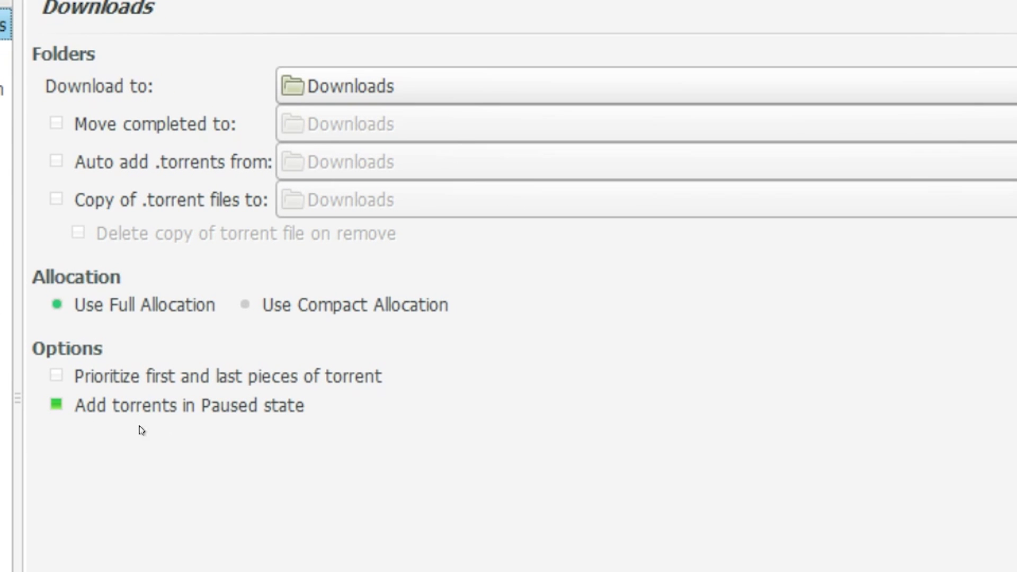
pyautogui.click(405, 83)
pyautogui.click(358, 129)
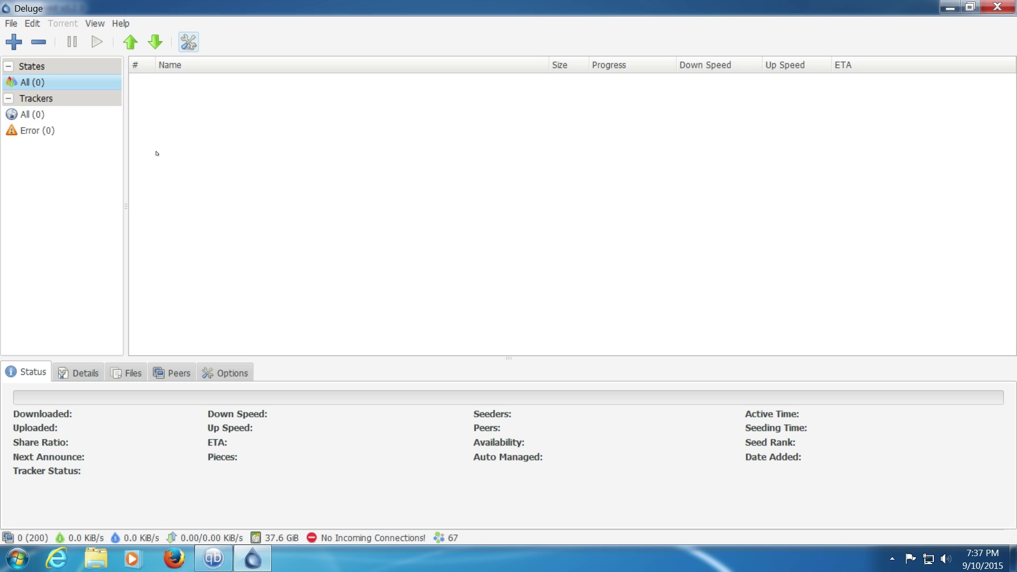
# Turn on 'Show hidden files, folders, and drives' in Explorer's Folder and search options
pyautogui.click(213, 559)
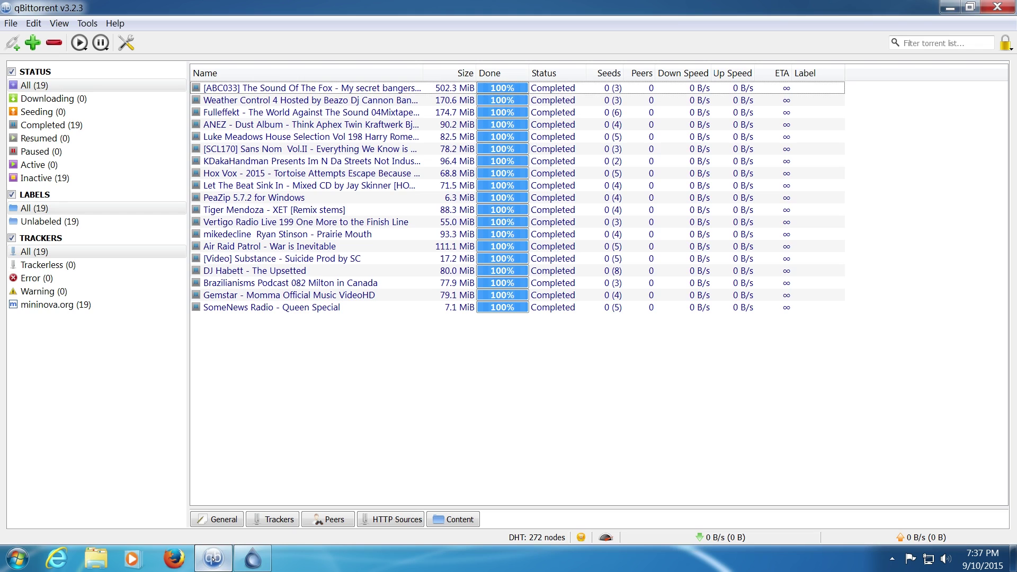
pyautogui.click(17, 559)
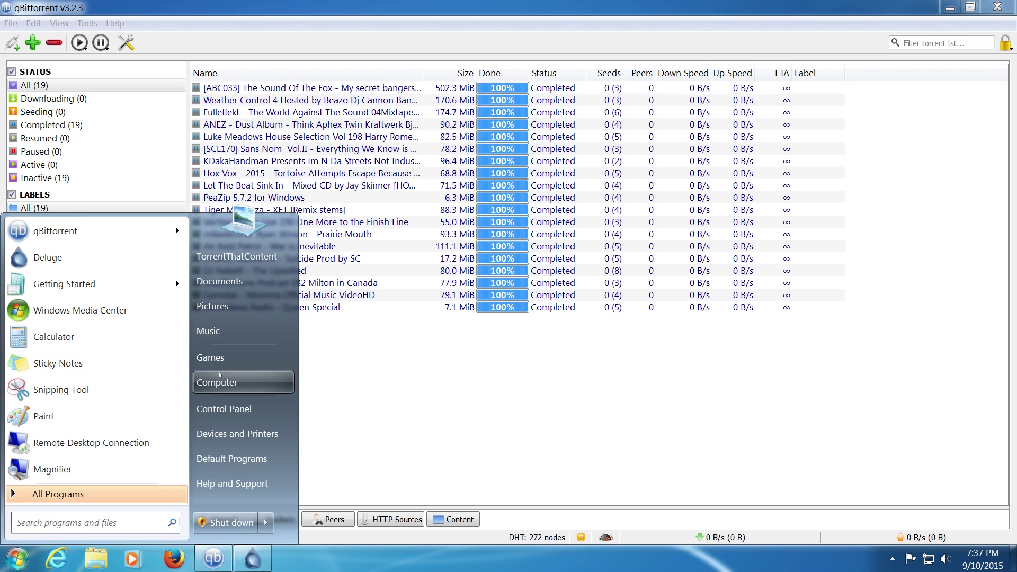
pyautogui.click(261, 368)
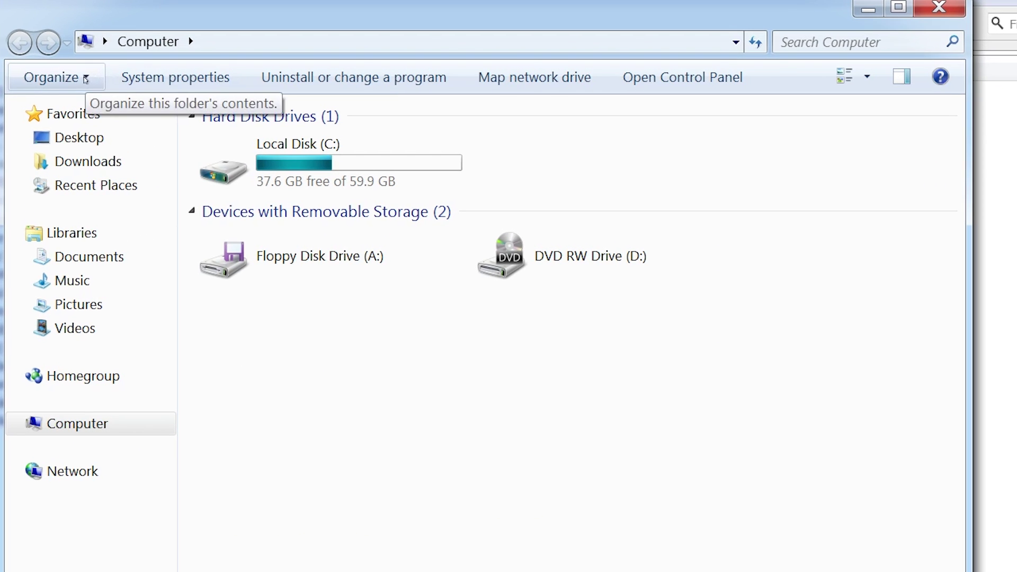
pyautogui.click(140, 78)
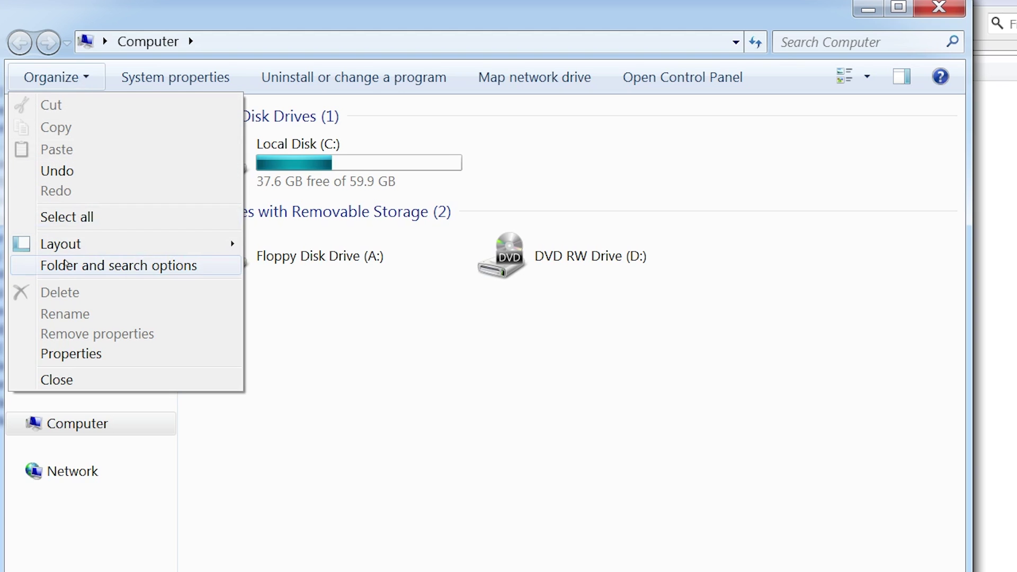
pyautogui.click(62, 267)
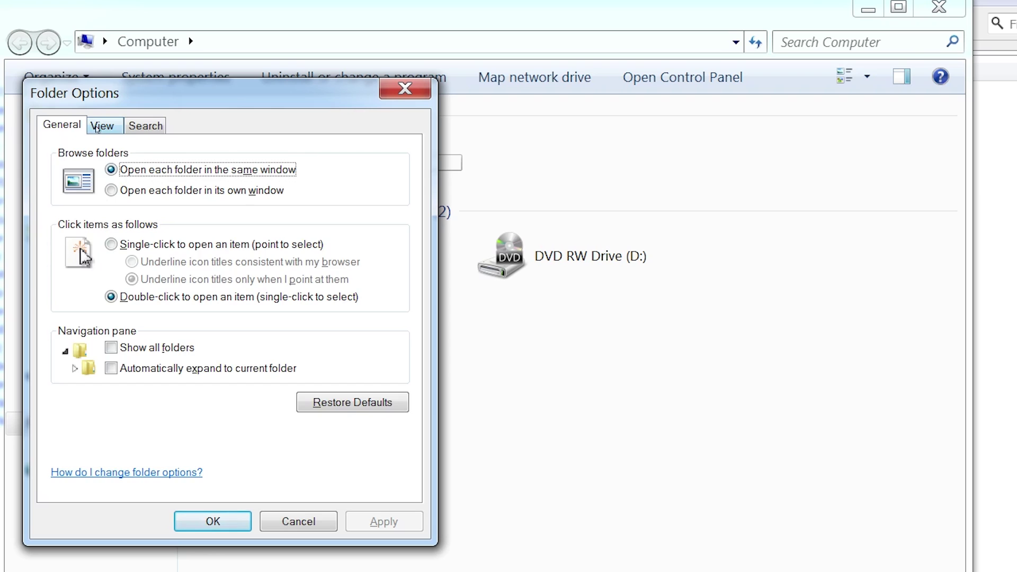
pyautogui.click(98, 128)
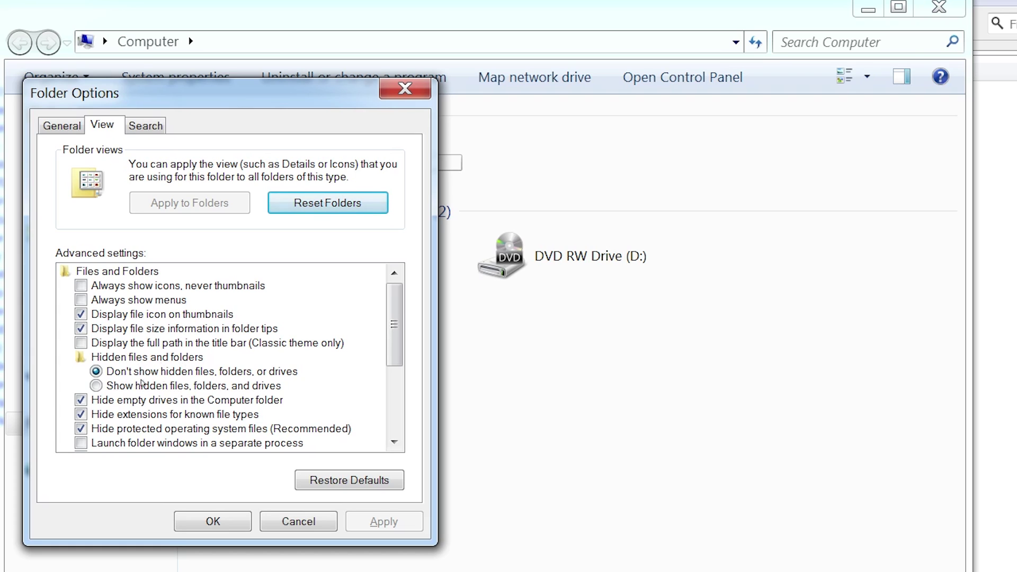
pyautogui.click(112, 387)
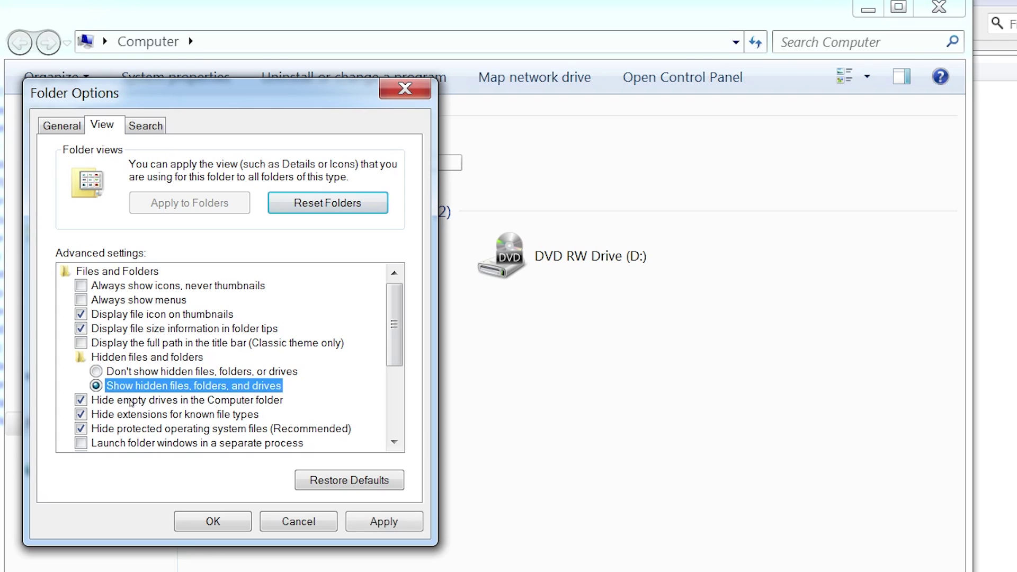
pyautogui.click(210, 521)
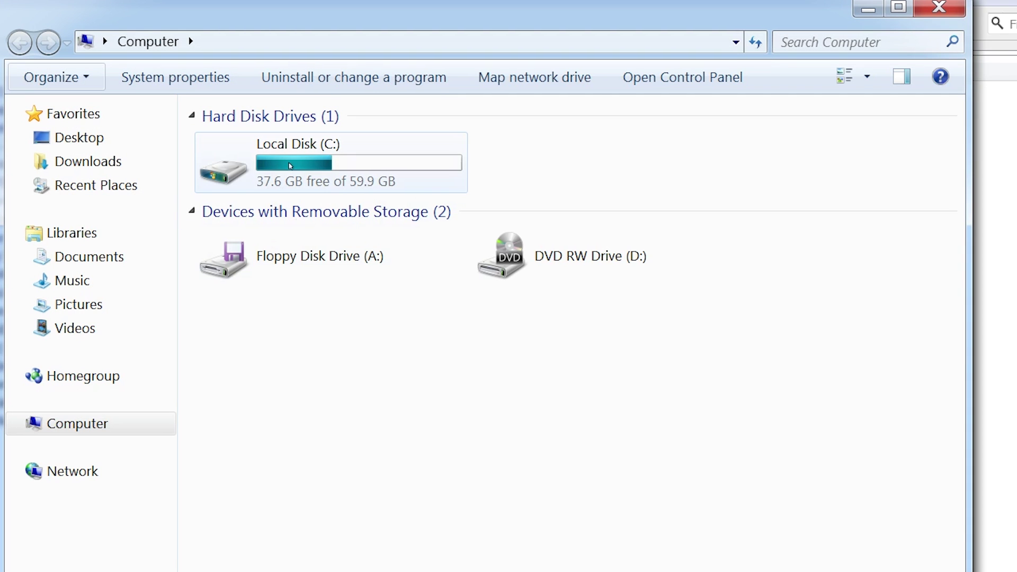
# Browse from C: to Users, profile, AppData, Local, qBittorrent, BT_backup
pyautogui.doubleClick(290, 166)
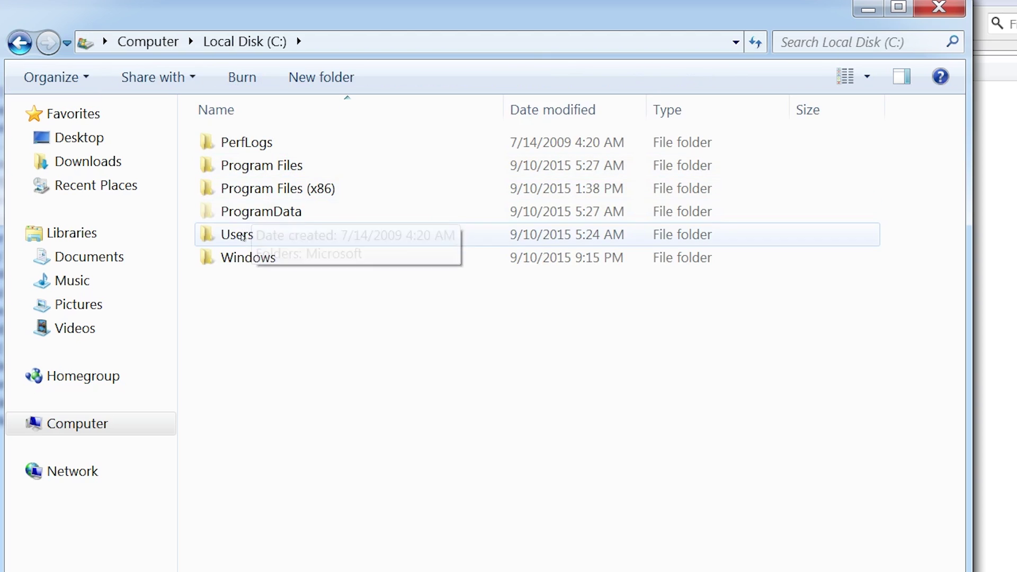
pyautogui.doubleClick(242, 235)
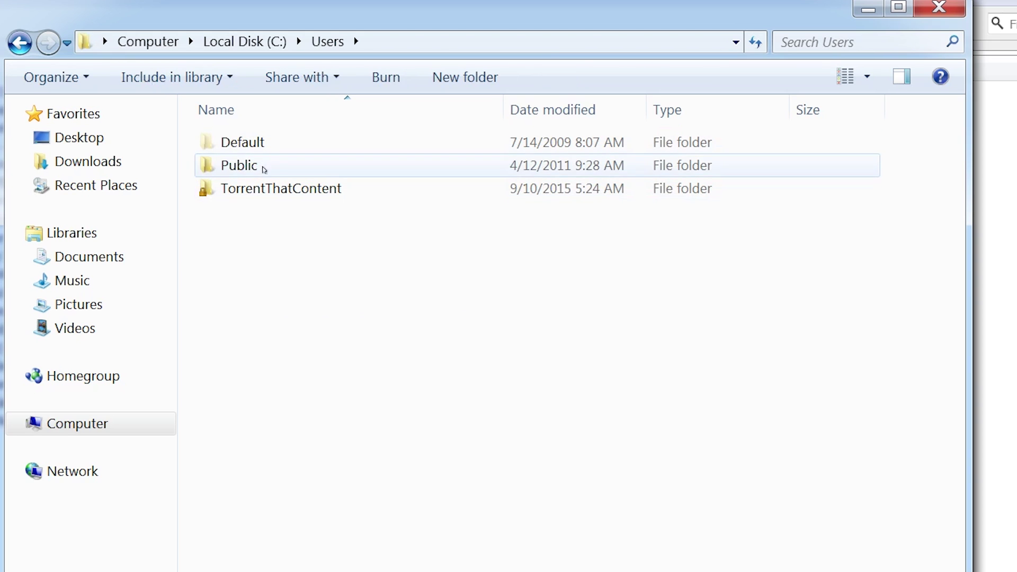
pyautogui.moveTo(255, 194)
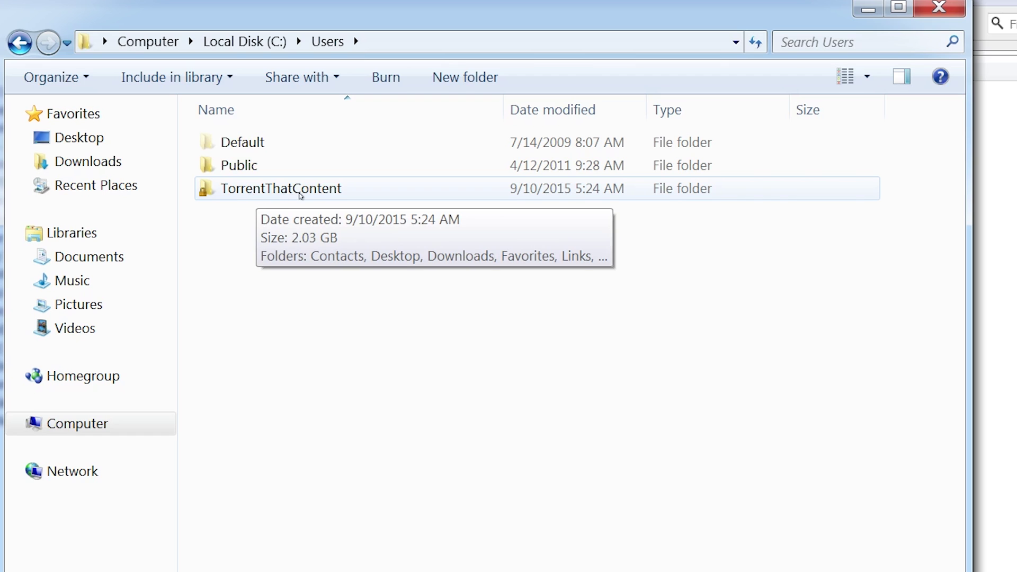
pyautogui.doubleClick(300, 196)
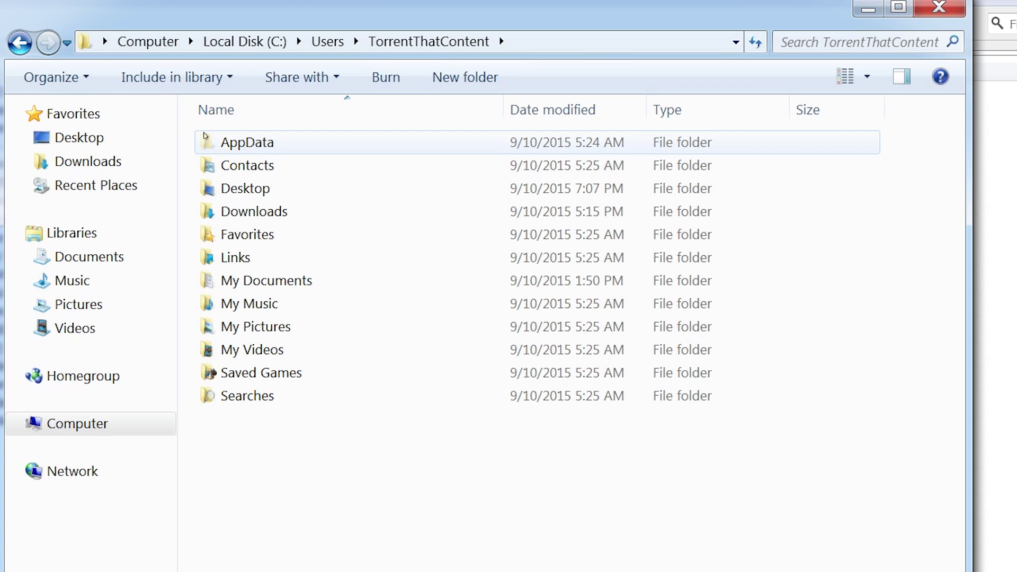
pyautogui.doubleClick(261, 145)
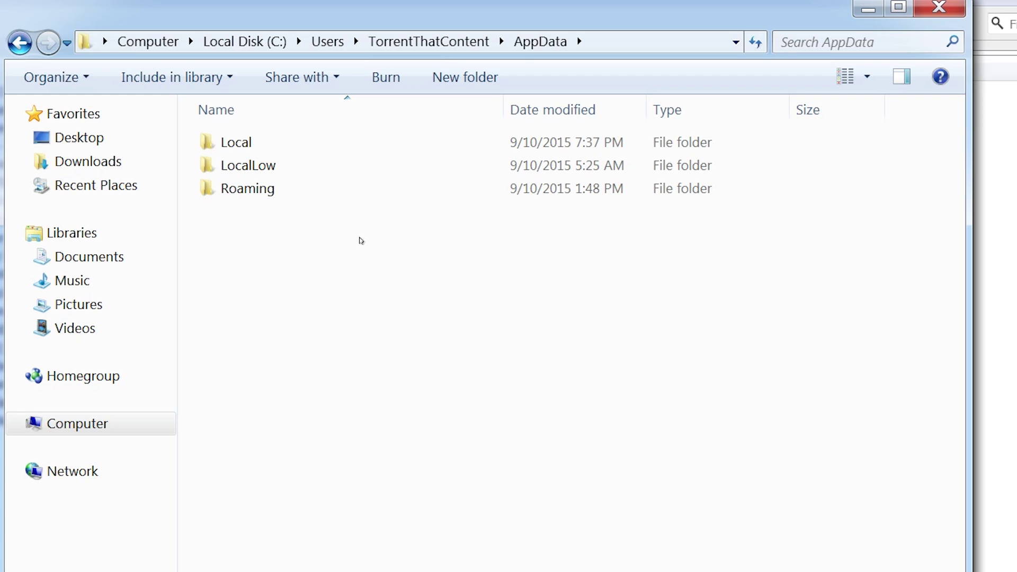
pyautogui.doubleClick(265, 147)
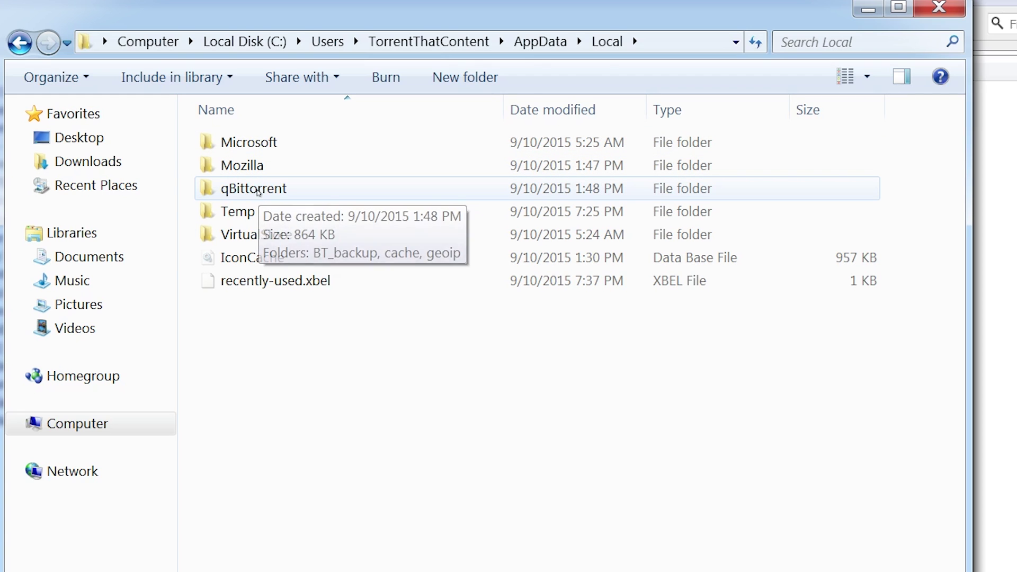
pyautogui.doubleClick(258, 191)
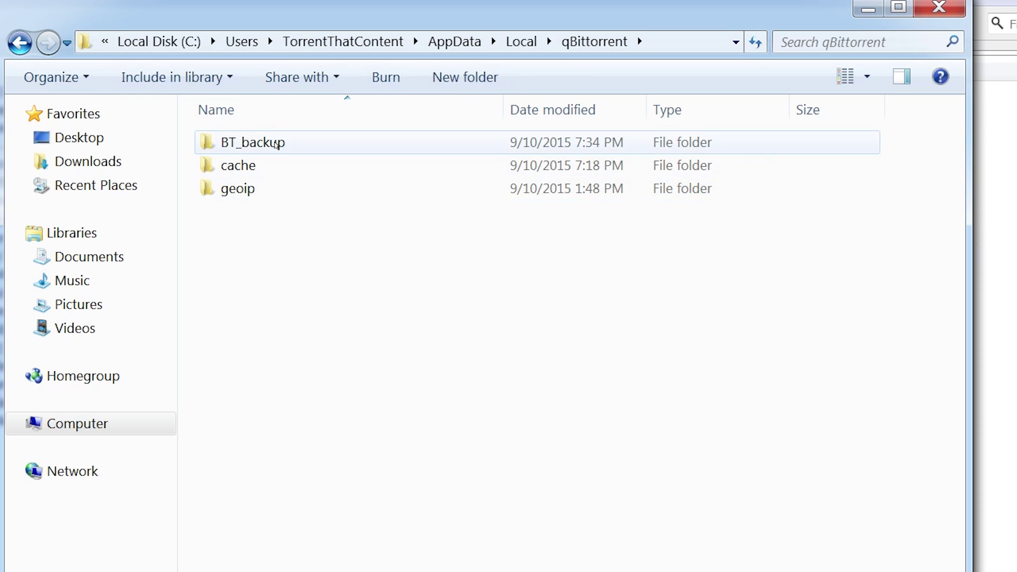
pyautogui.doubleClick(276, 146)
# Drag-select the torrent files, then go back up to AppData
pyautogui.scroll(-5, 304, 247)
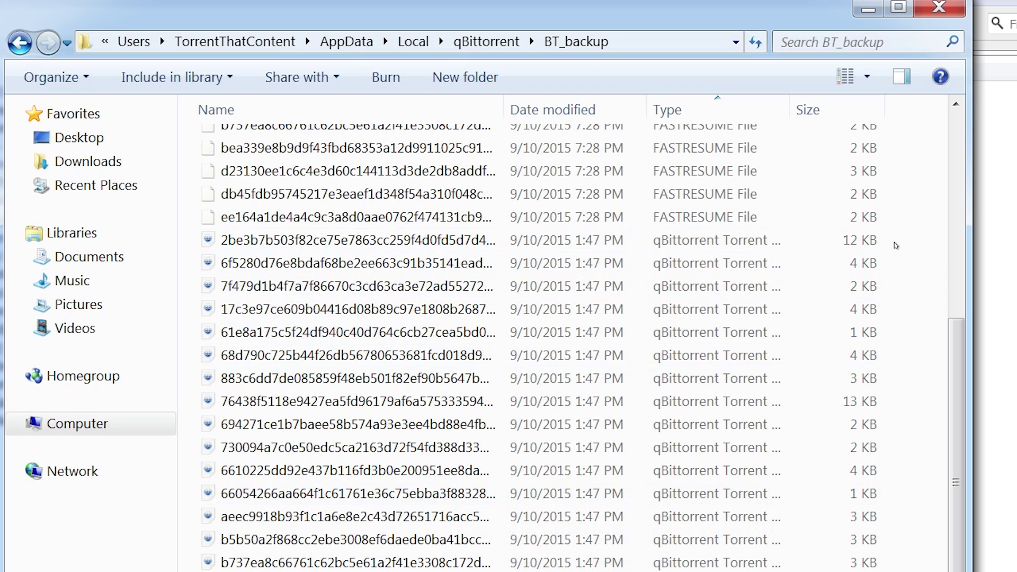
pyautogui.moveTo(896, 243)
pyautogui.mouseDown()
pyautogui.moveTo(327, 571)
pyautogui.moveTo(206, 569)
pyautogui.mouseUp()
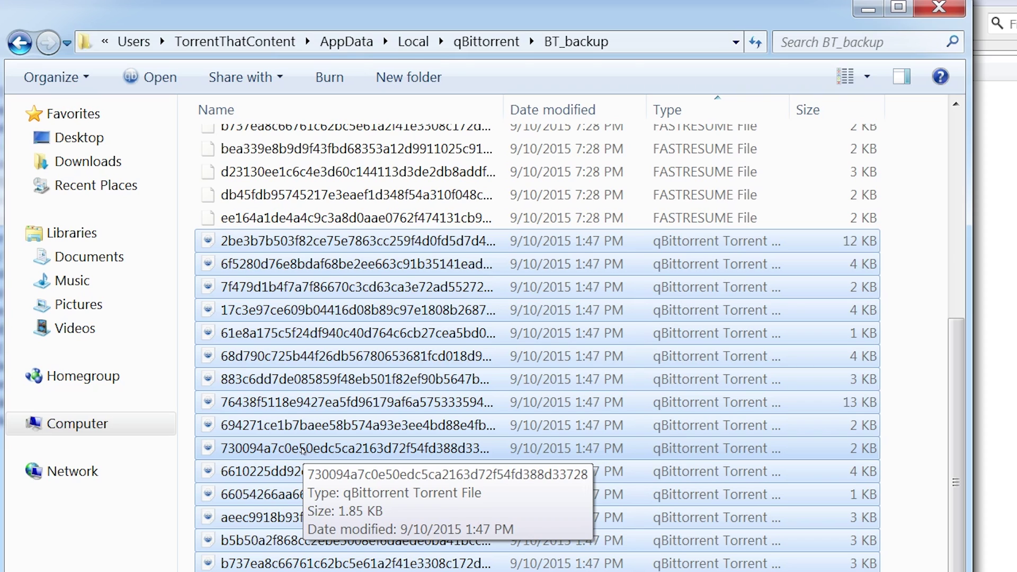
pyautogui.click(347, 41)
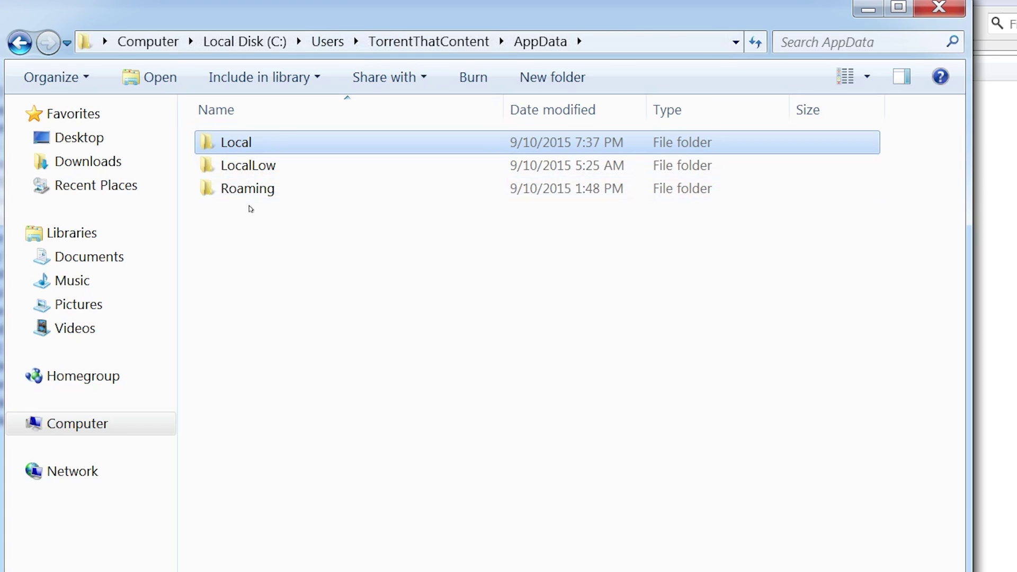
# Open Local, qBittorrent, BT_backup and drag-select all 19 qBittorrent torrent files
pyautogui.moveTo(271, 189)
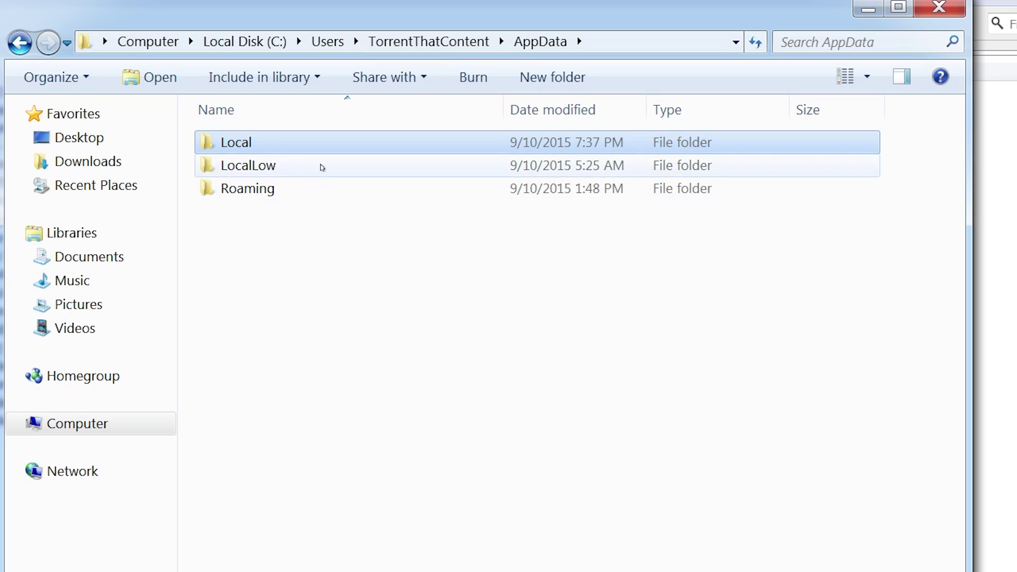
pyautogui.moveTo(263, 152)
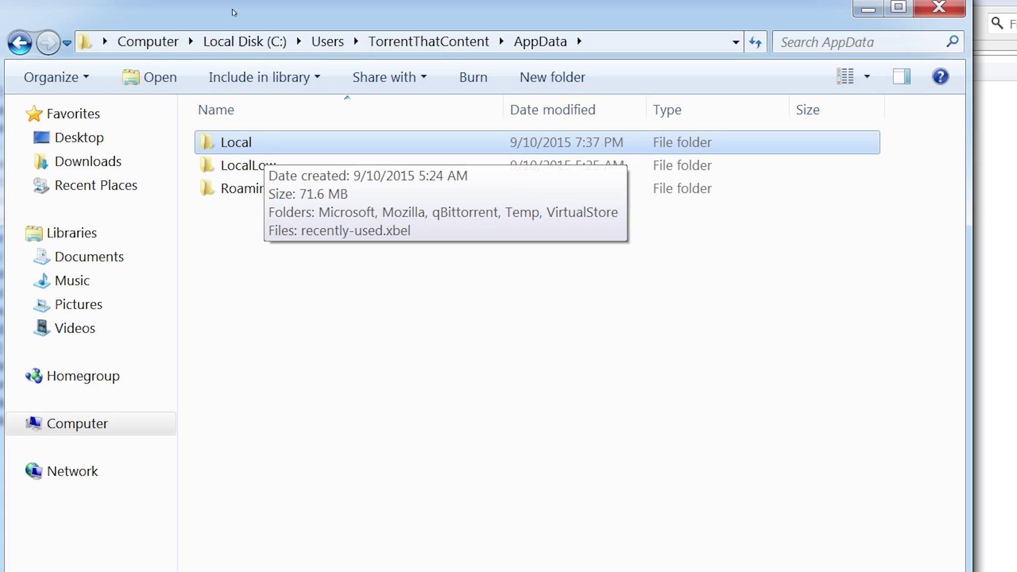
pyautogui.doubleClick(269, 149)
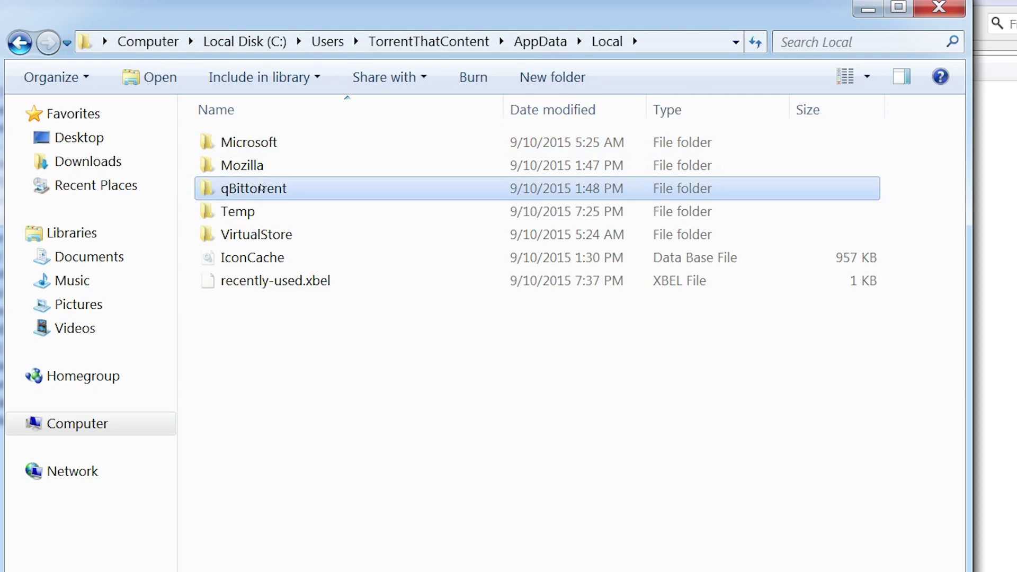
pyautogui.doubleClick(262, 188)
pyautogui.doubleClick(279, 148)
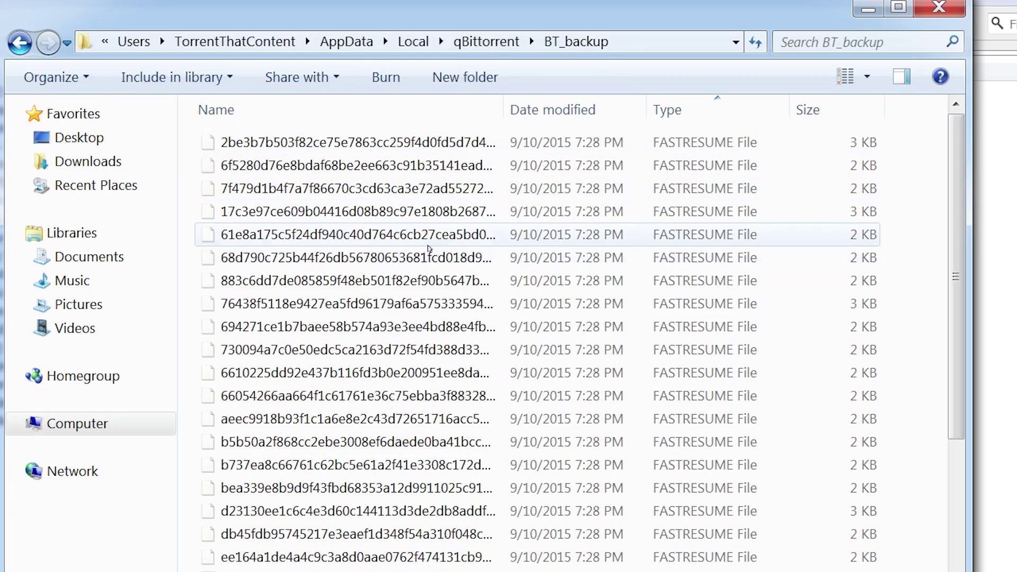
pyautogui.scroll(-5, 949, 242)
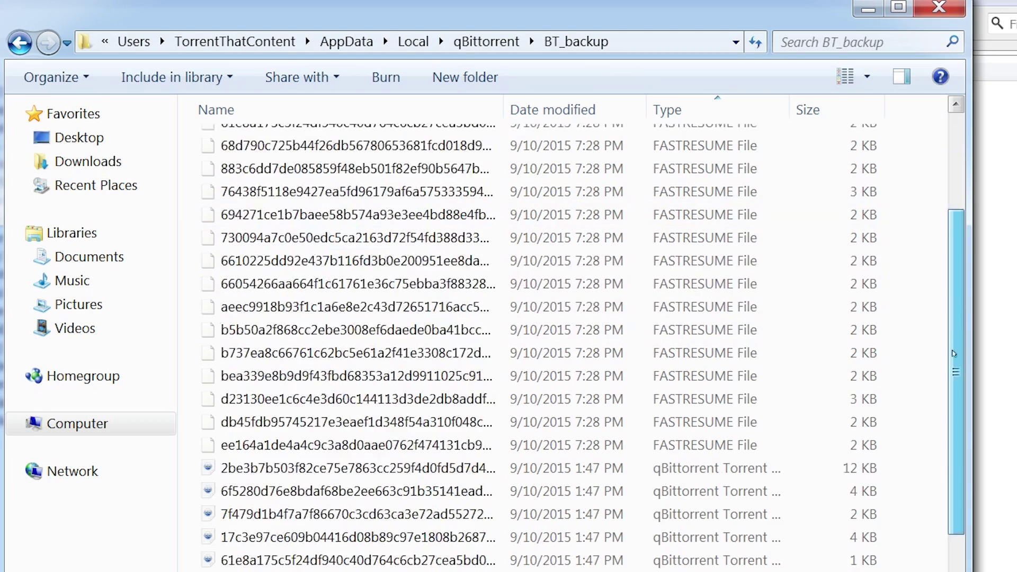
pyautogui.click(760, 251)
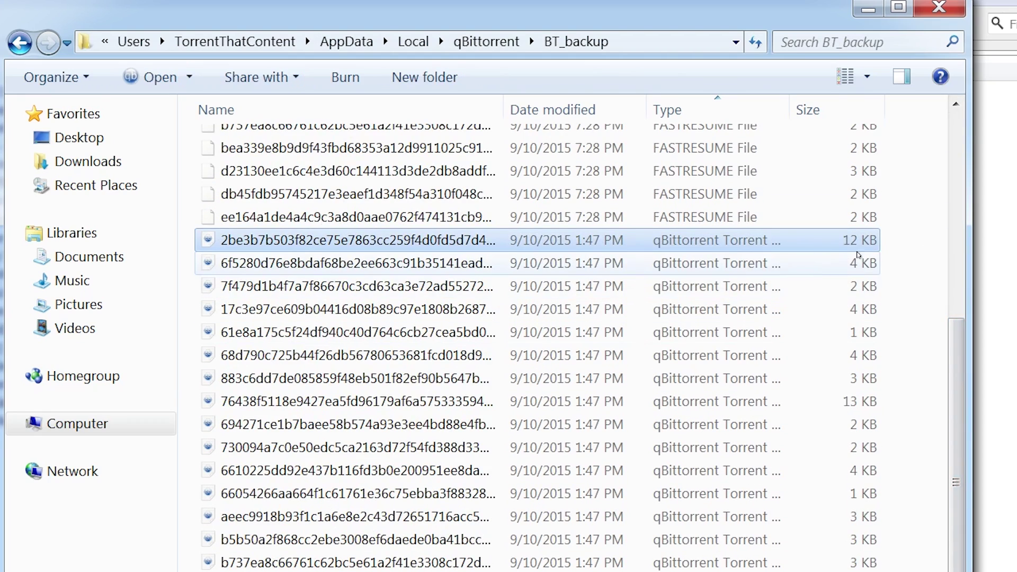
pyautogui.moveTo(899, 245)
pyautogui.mouseDown()
pyautogui.moveTo(503, 389)
pyautogui.moveTo(445, 571)
pyautogui.mouseUp()
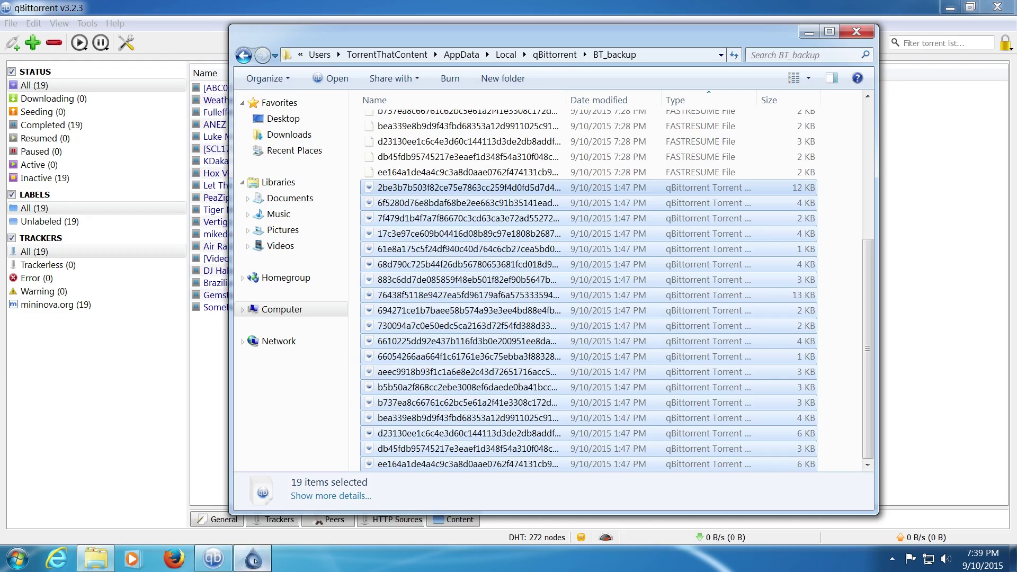
# Confirm 'Add torrents in Paused state' is ticked in Deluge's Preferences, then cancel
pyautogui.click(253, 559)
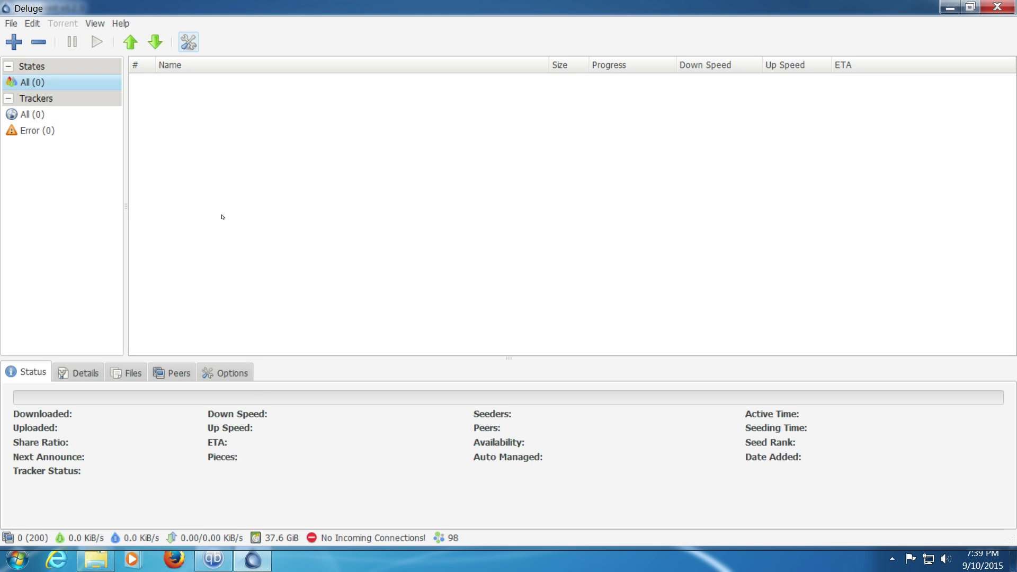
pyautogui.click(98, 566)
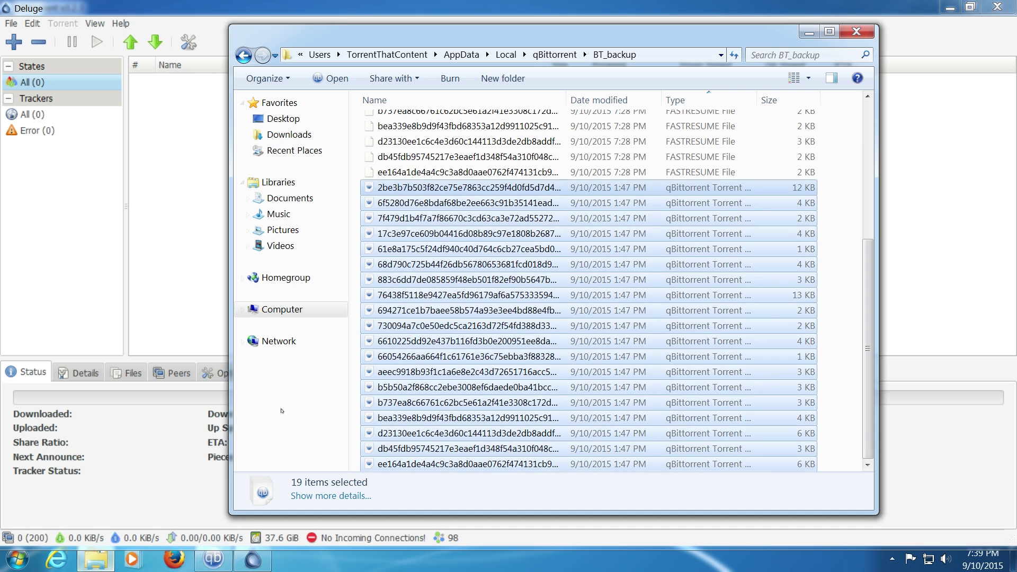
pyautogui.click(33, 23)
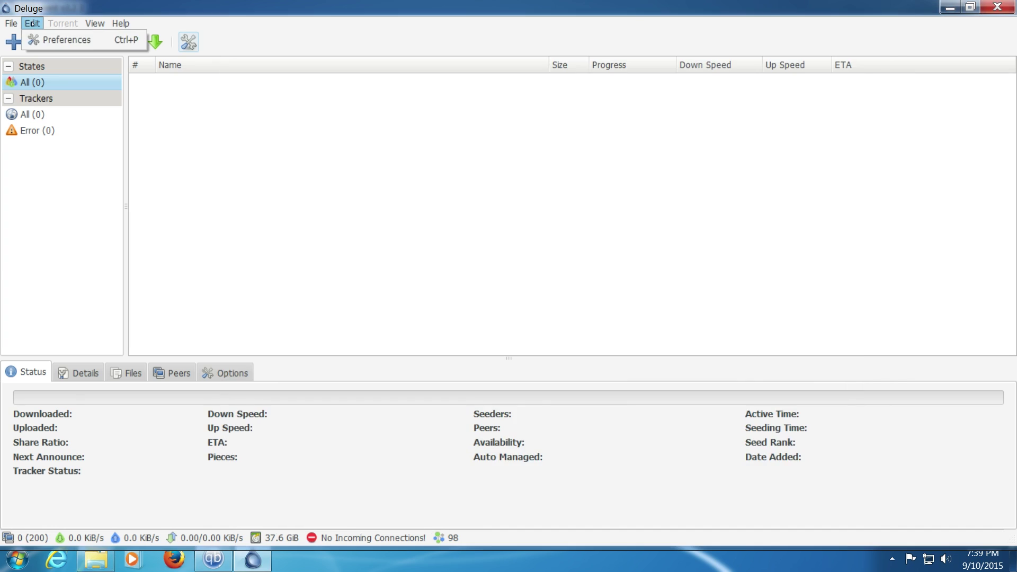
pyautogui.click(59, 39)
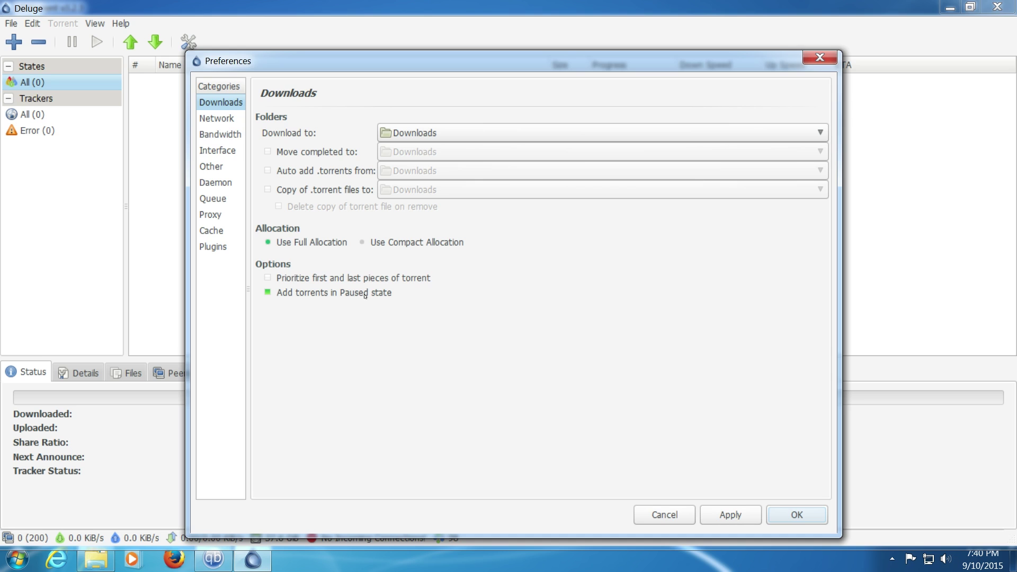
pyautogui.click(664, 514)
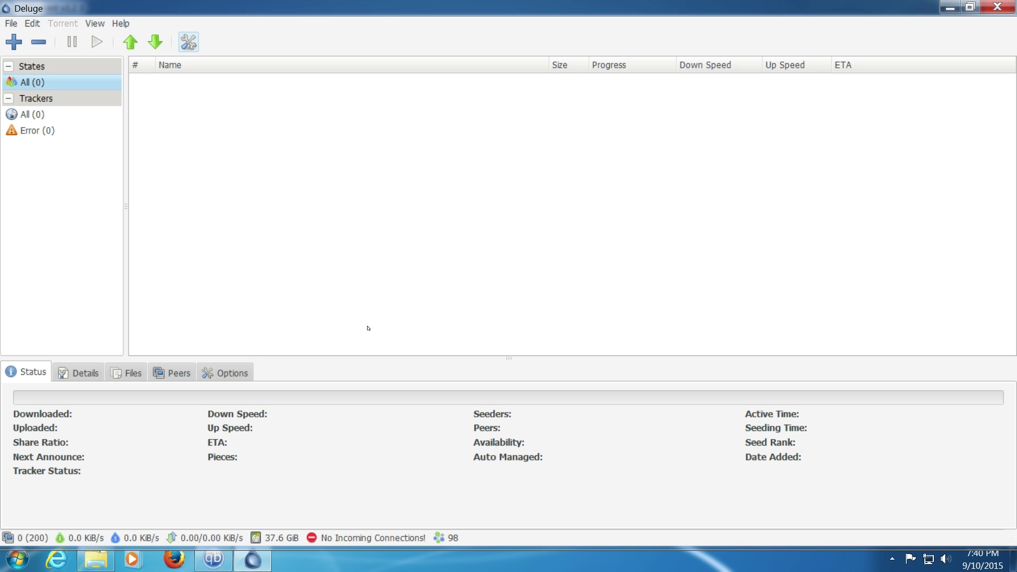
# Drop the 19 selected torrent files into Deluge and add them all
pyautogui.click(95, 558)
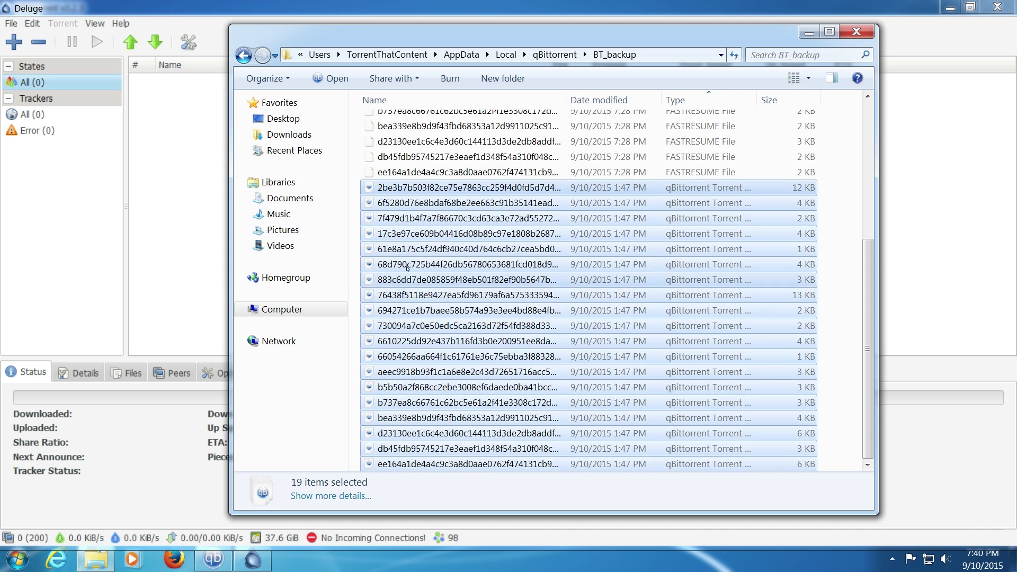
pyautogui.moveTo(418, 233)
pyautogui.mouseDown()
pyautogui.moveTo(296, 261)
pyautogui.moveTo(177, 224)
pyautogui.mouseUp()
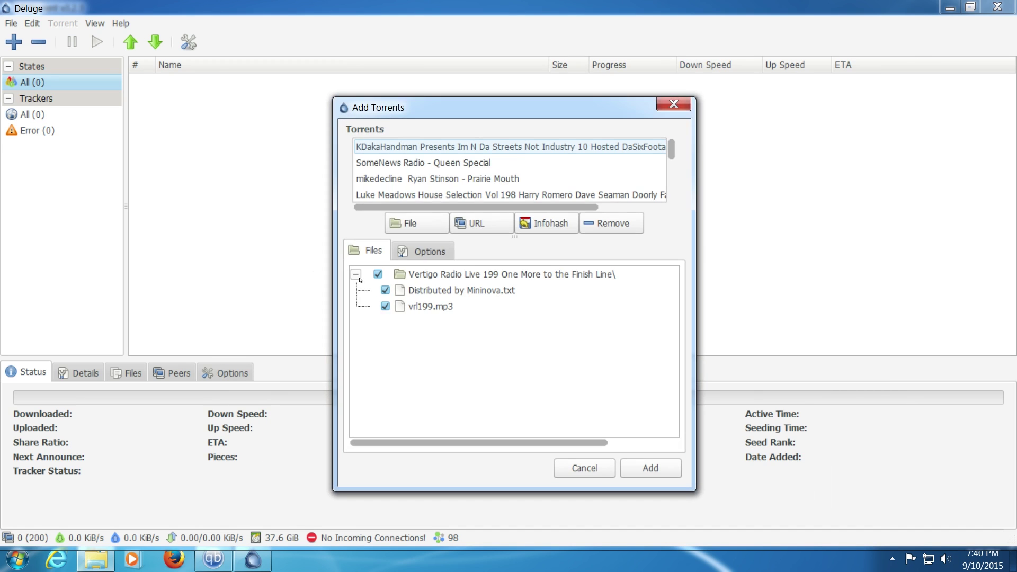
pyautogui.click(659, 469)
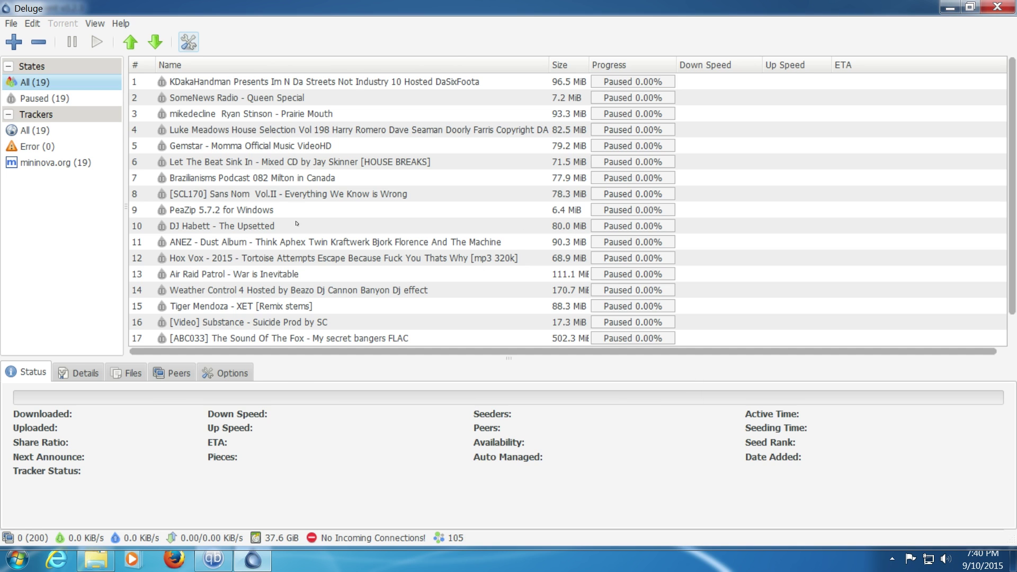
# Select the Vertigo Radio torrent, then all 19 torrents in the list
pyautogui.scroll(-1, 626, 269)
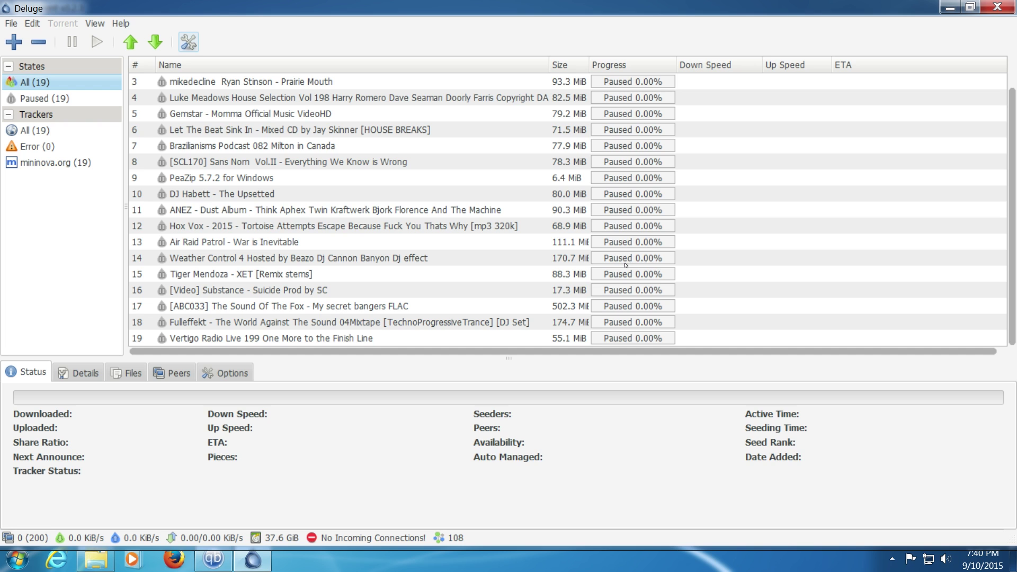
pyautogui.click(342, 343)
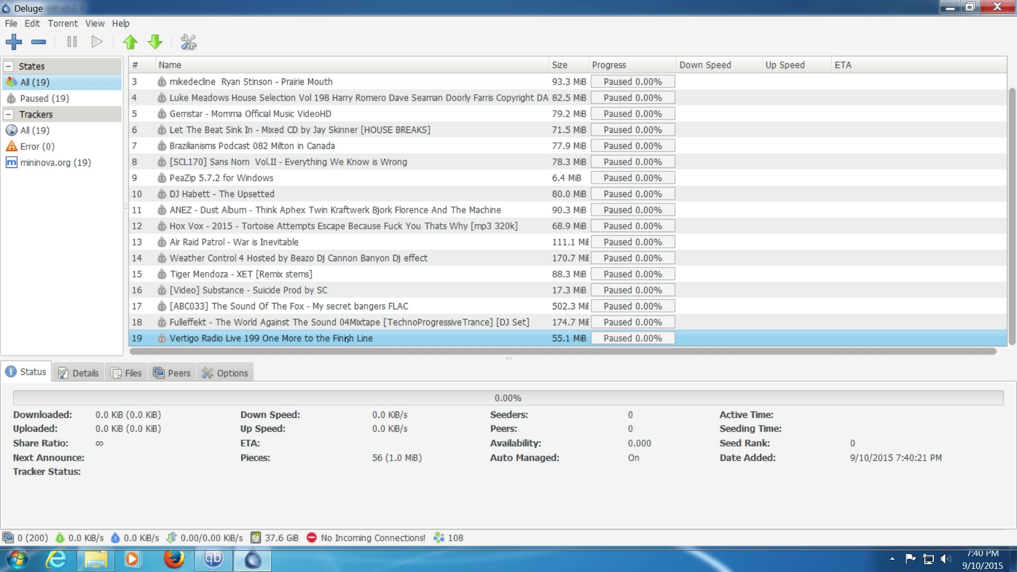
pyautogui.scroll(1, 353, 298)
pyautogui.keyDown('shift'); pyautogui.click(358, 82); pyautogui.keyUp('shift')
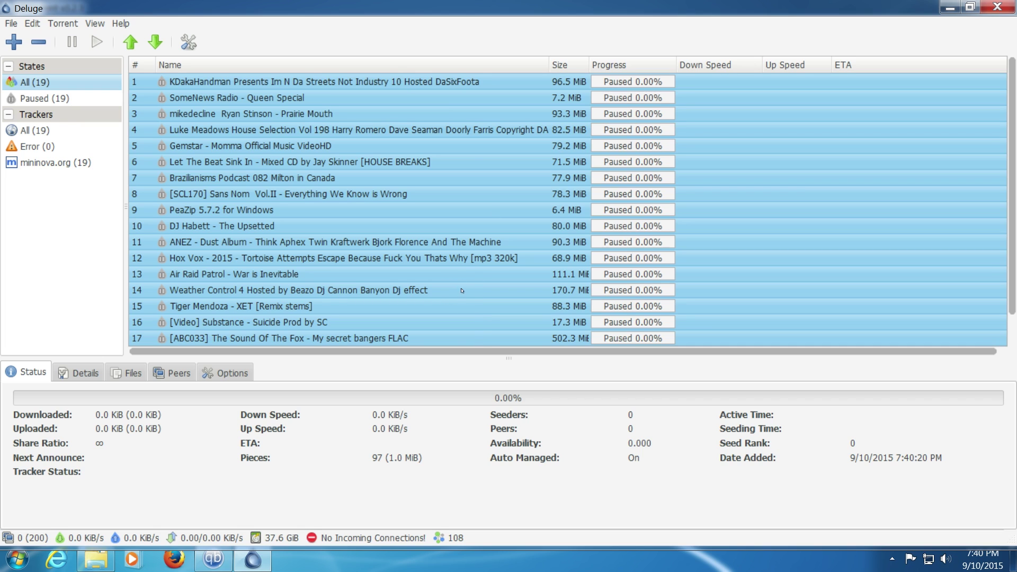
# Force Re-check all 19 torrents and inspect Weather Control 4, still at 0.00%
pyautogui.rightClick(403, 120)
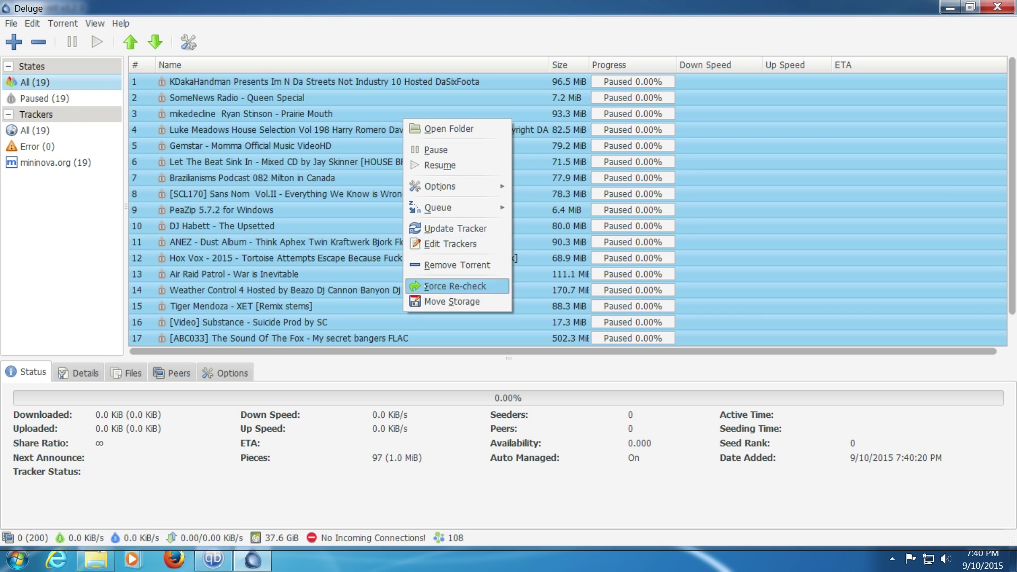
pyautogui.click(448, 286)
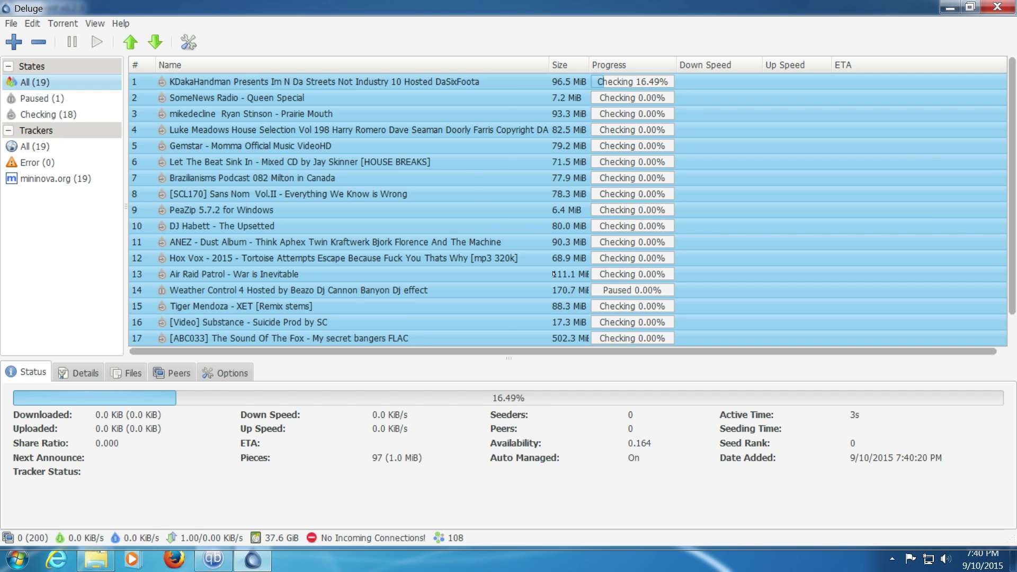
pyautogui.scroll(-1, 554, 273)
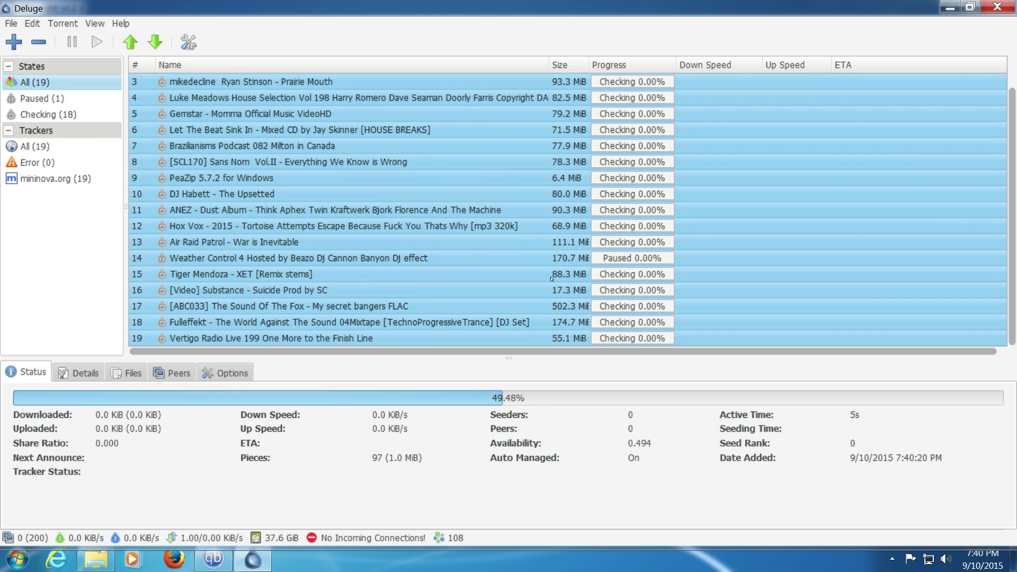
pyautogui.click(623, 260)
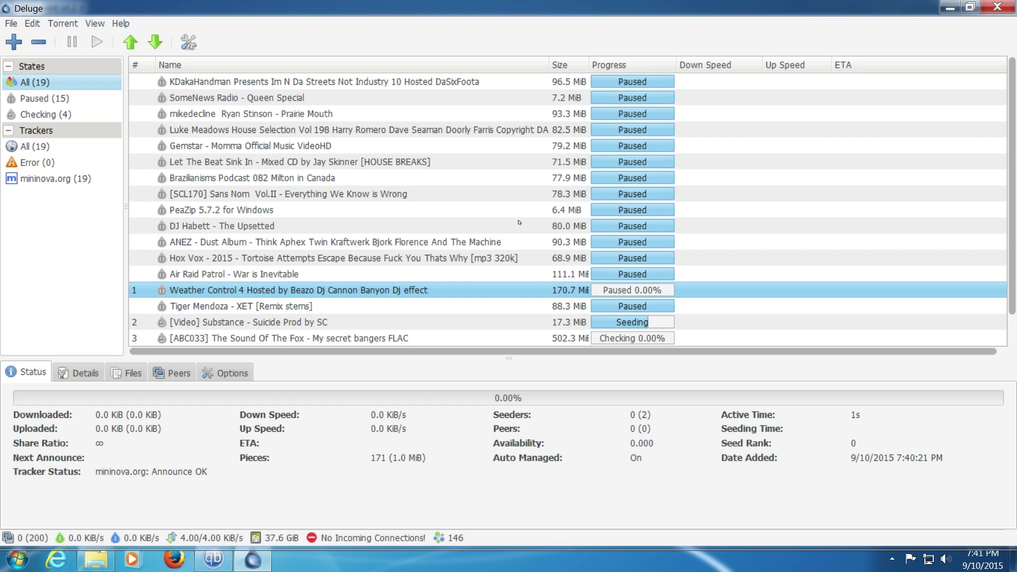
pyautogui.scroll(-1, 525, 212)
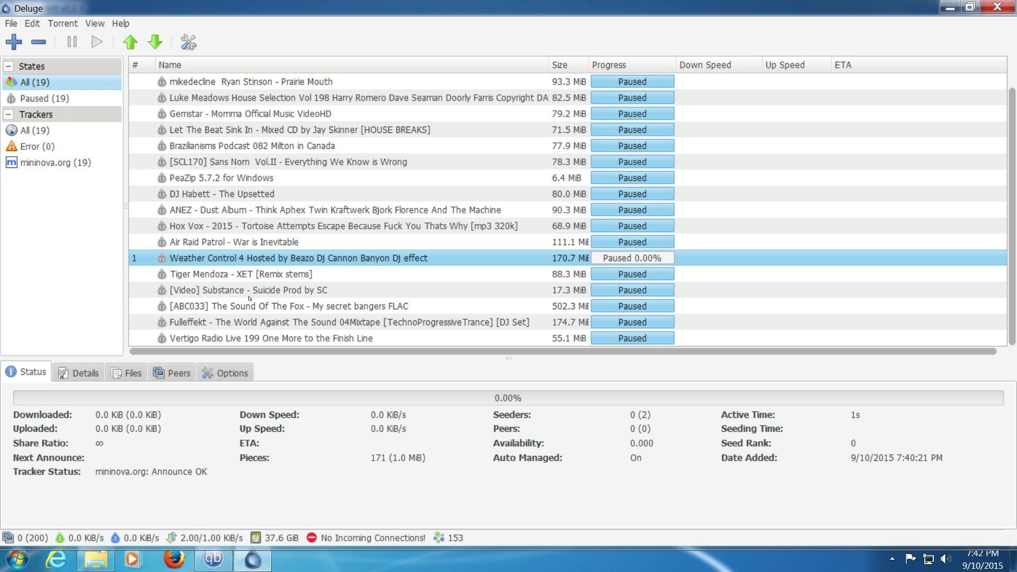
# Open Weather Control 4's download folder from Deluge and place Explorer beside the list
pyautogui.click(124, 371)
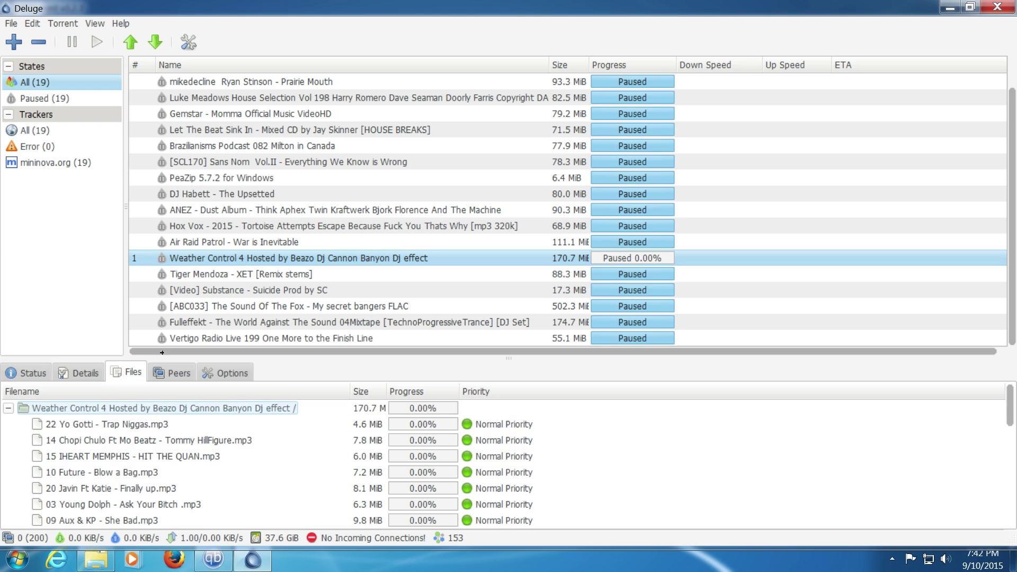
pyautogui.rightClick(269, 260)
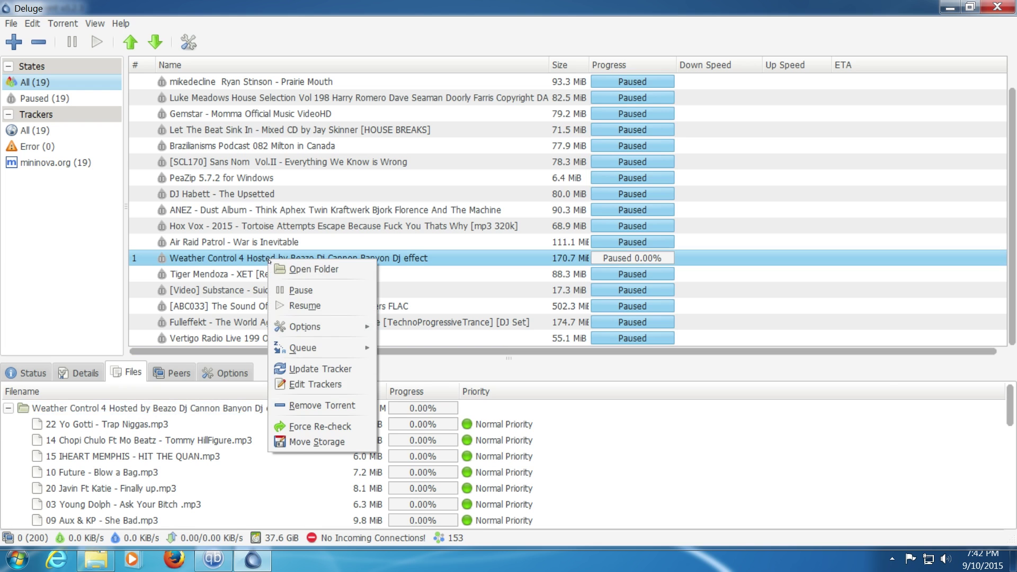
pyautogui.click(283, 268)
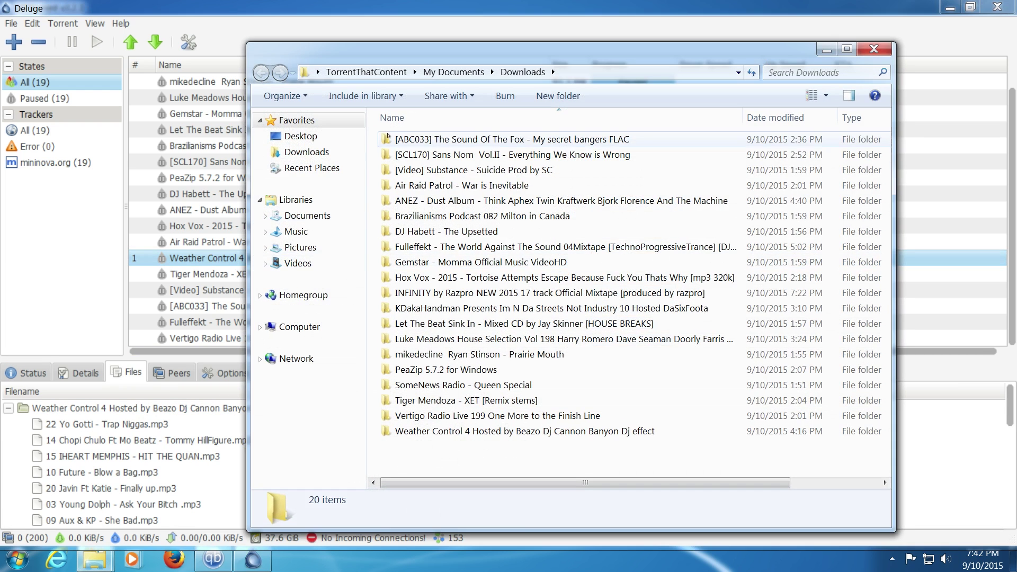
pyautogui.moveTo(393, 54)
pyautogui.mouseDown()
pyautogui.moveTo(569, 40)
pyautogui.moveTo(498, 39)
pyautogui.moveTo(510, 40)
pyautogui.mouseUp()
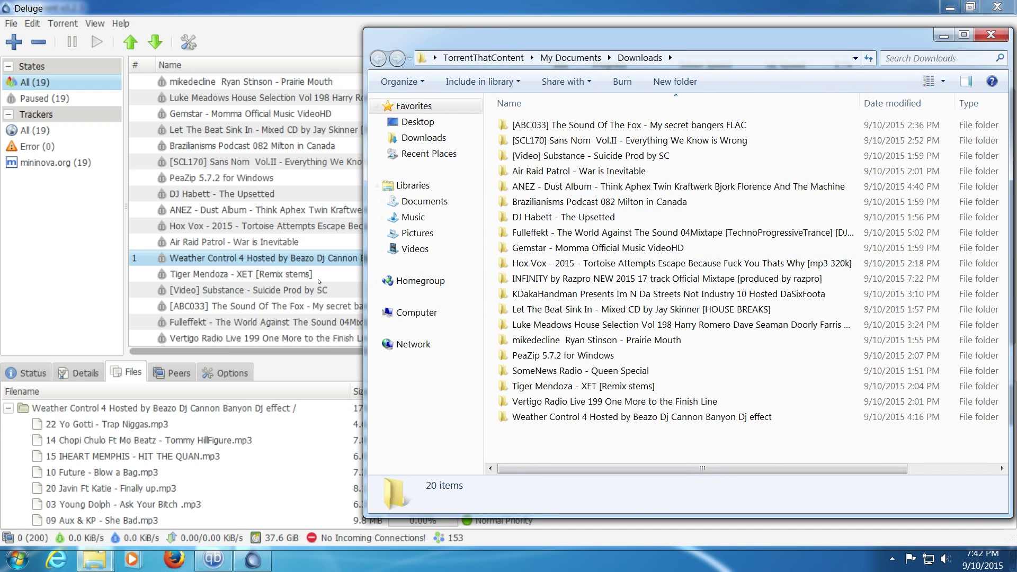
pyautogui.moveTo(592, 418)
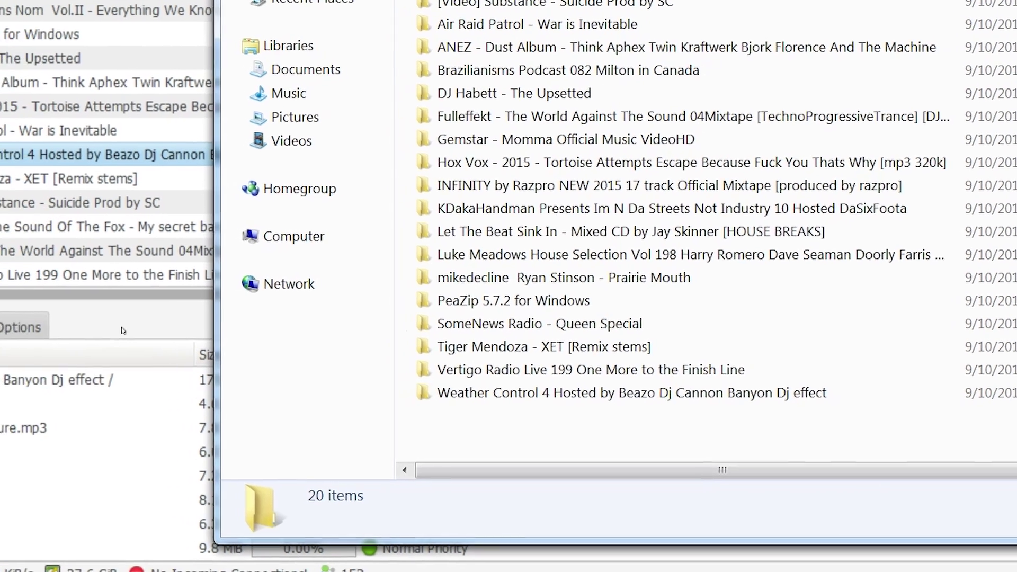
# Select the torrent's top folder in Files and check the Weather Control 4 folder name on disk
pyautogui.click(20, 392)
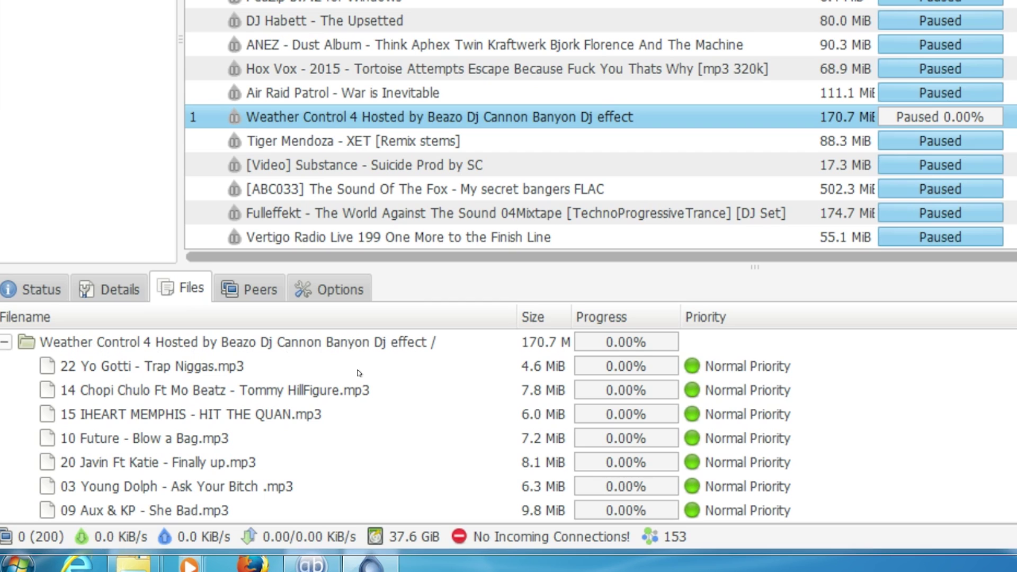
pyautogui.click(376, 344)
pyautogui.click(399, 343)
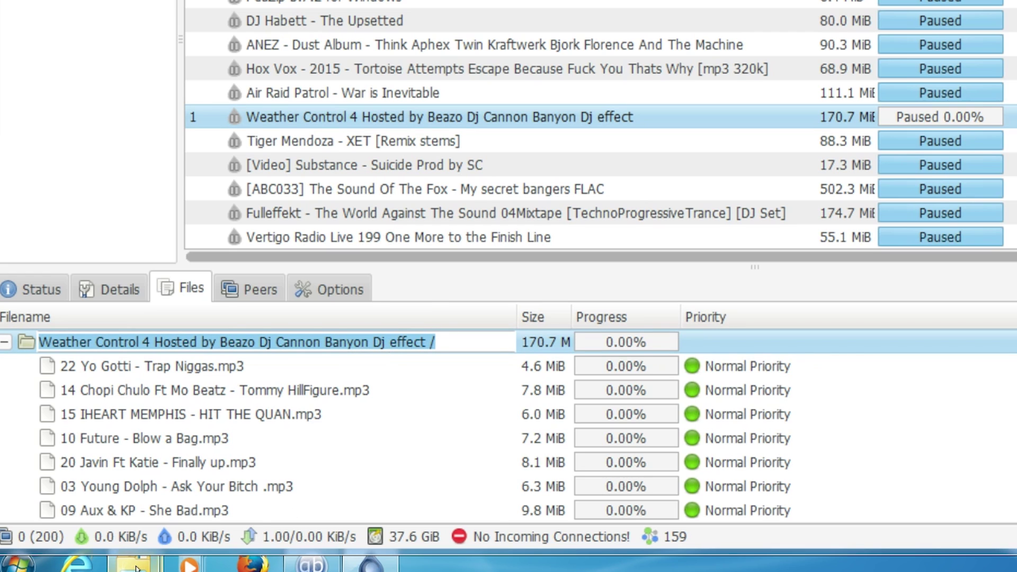
pyautogui.click(153, 562)
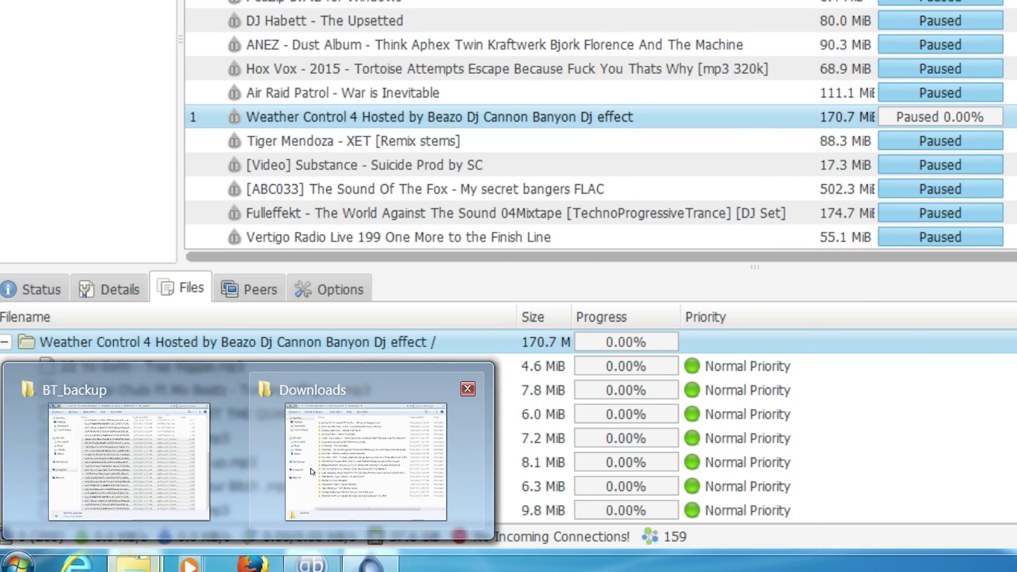
pyautogui.click(365, 460)
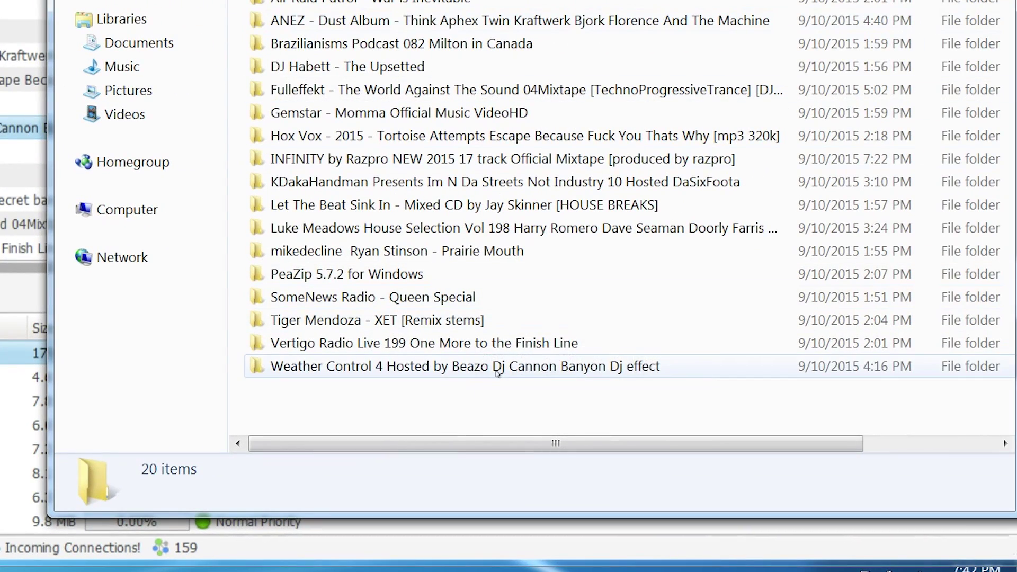
pyautogui.click(497, 370)
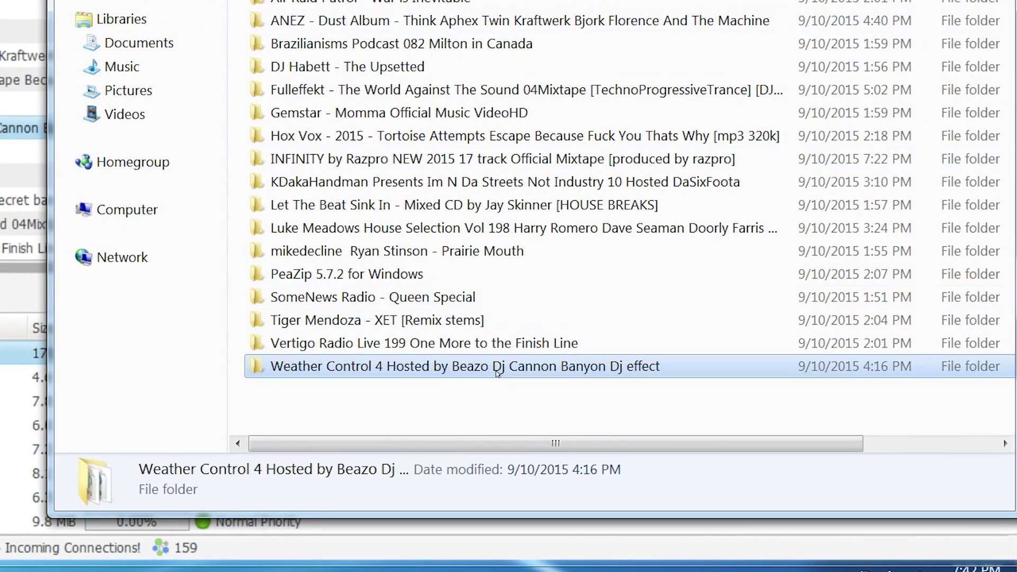
pyautogui.click(524, 366)
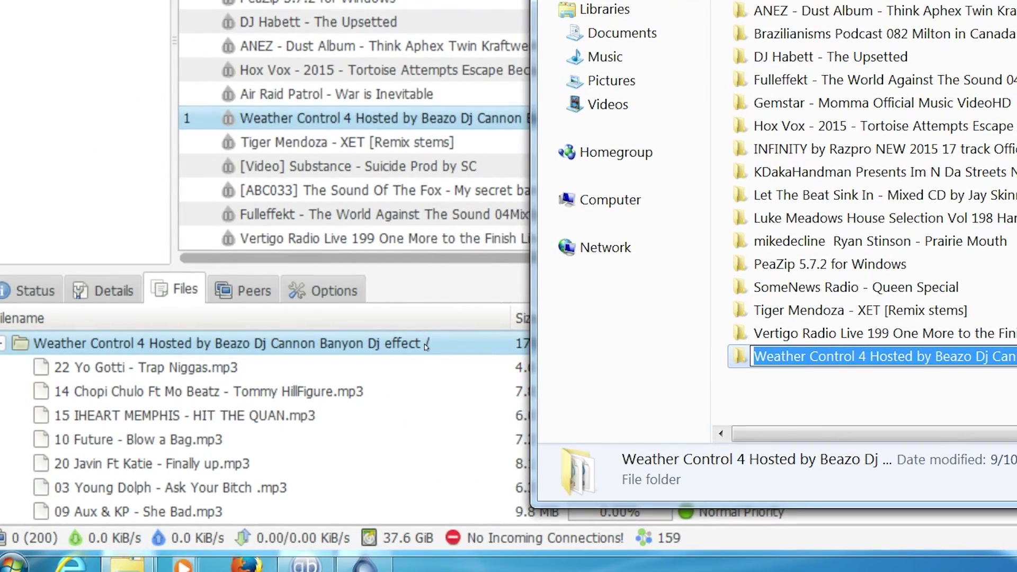
# Rename the torrent folder in Deluge, deleting the space before the '/'
pyautogui.click(426, 345)
pyautogui.click(420, 343)
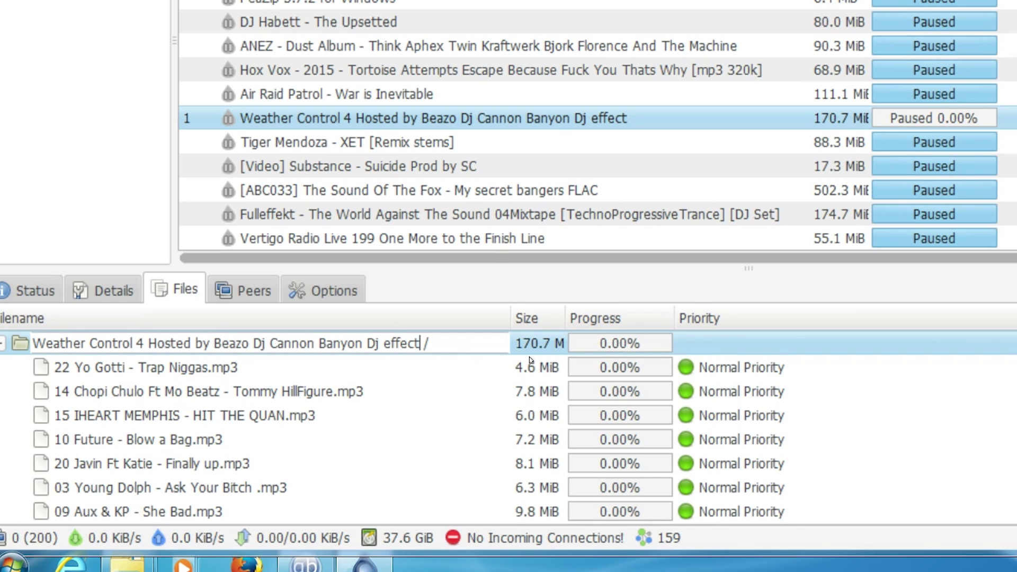
pyautogui.press('Delete')
pyautogui.press('Return')
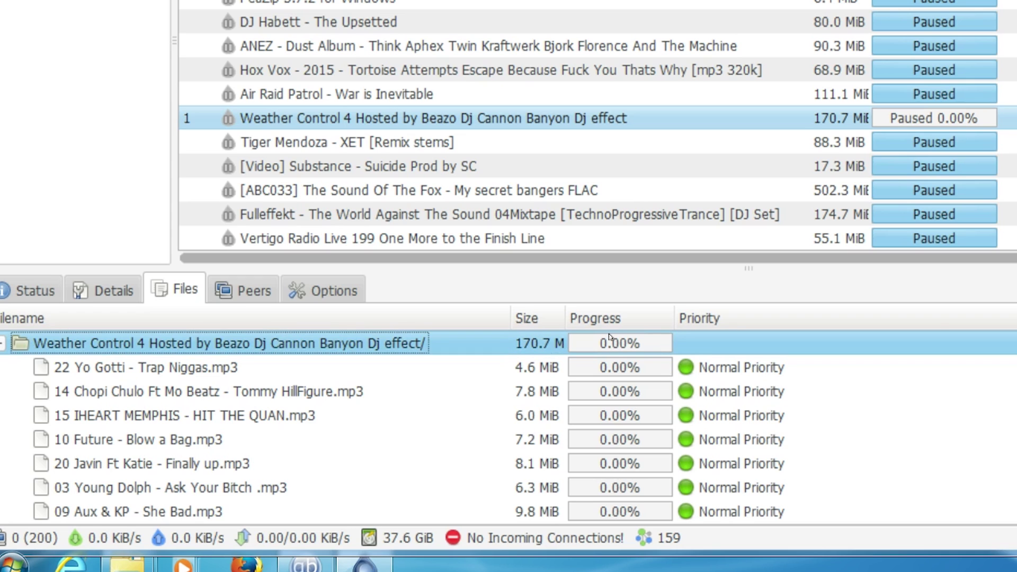
# Force re-check Weather Control 4 until it verifies at 100.00%, then view Vertigo Radio's files
pyautogui.rightClick(774, 118)
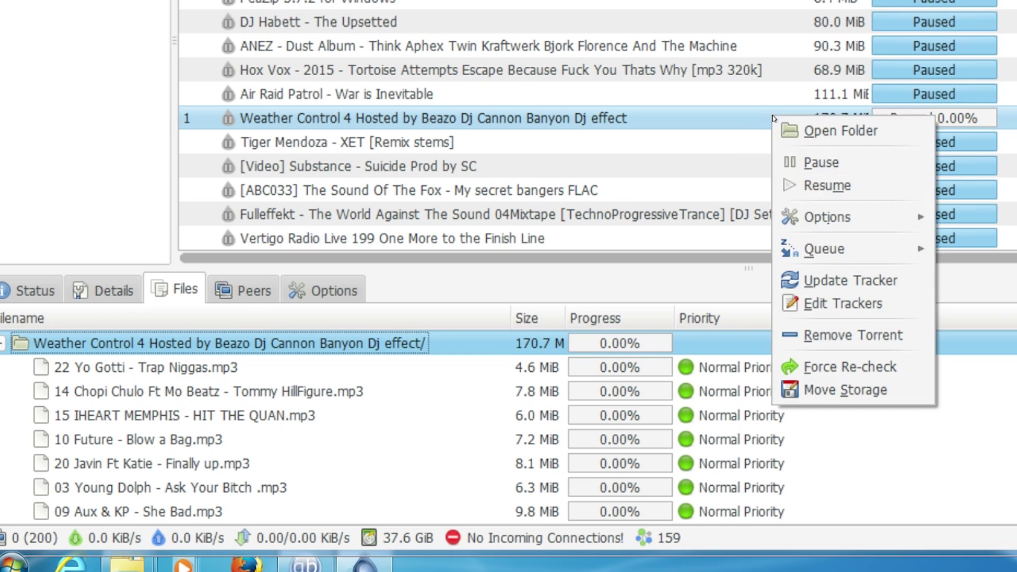
pyautogui.click(800, 366)
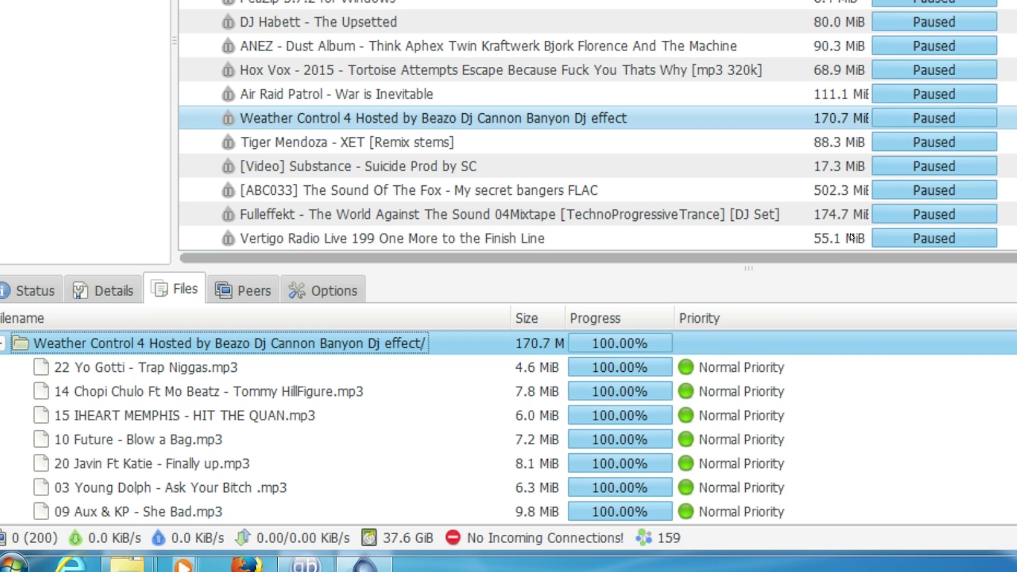
pyautogui.click(661, 237)
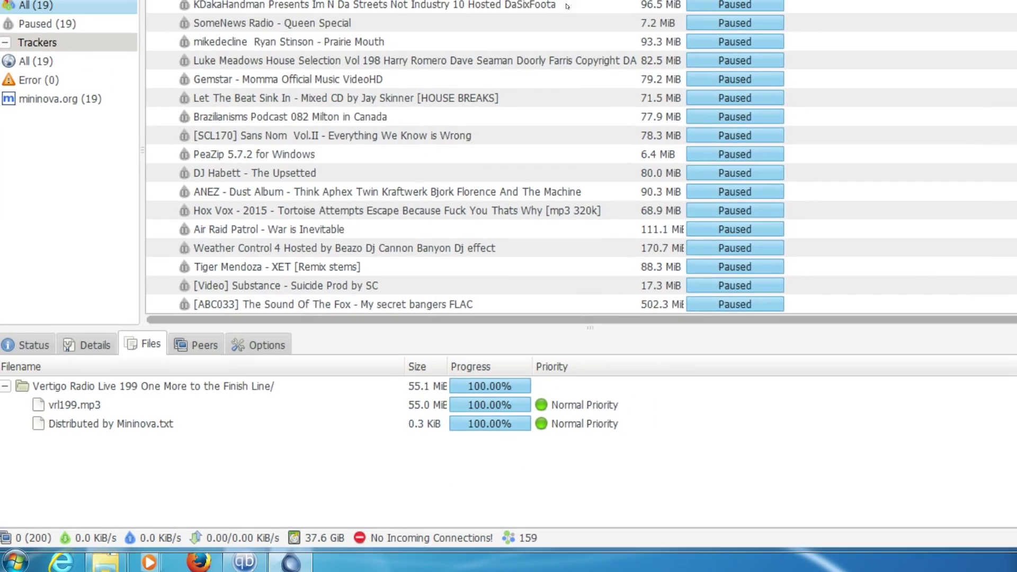
# Select all 19 torrents and resume them, leaving 5 seeding and 14 queued
pyautogui.hotkey('ctrl', 'a')
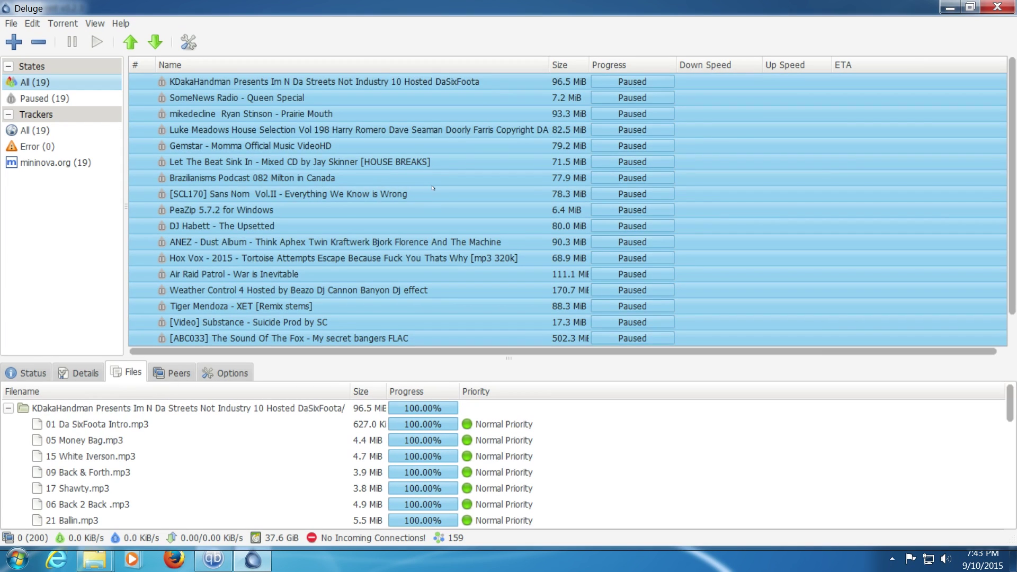
pyautogui.rightClick(457, 185)
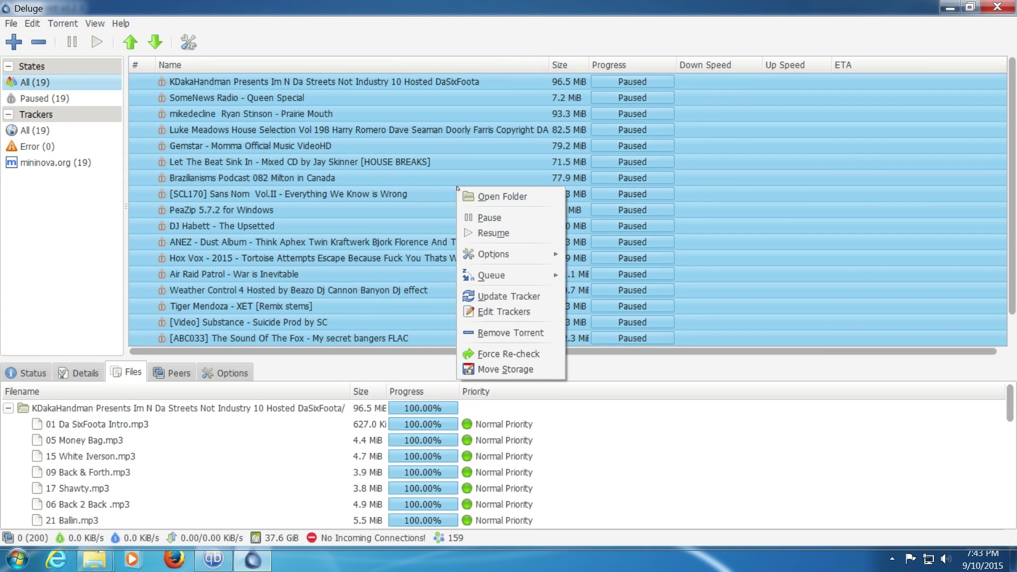
pyautogui.click(472, 232)
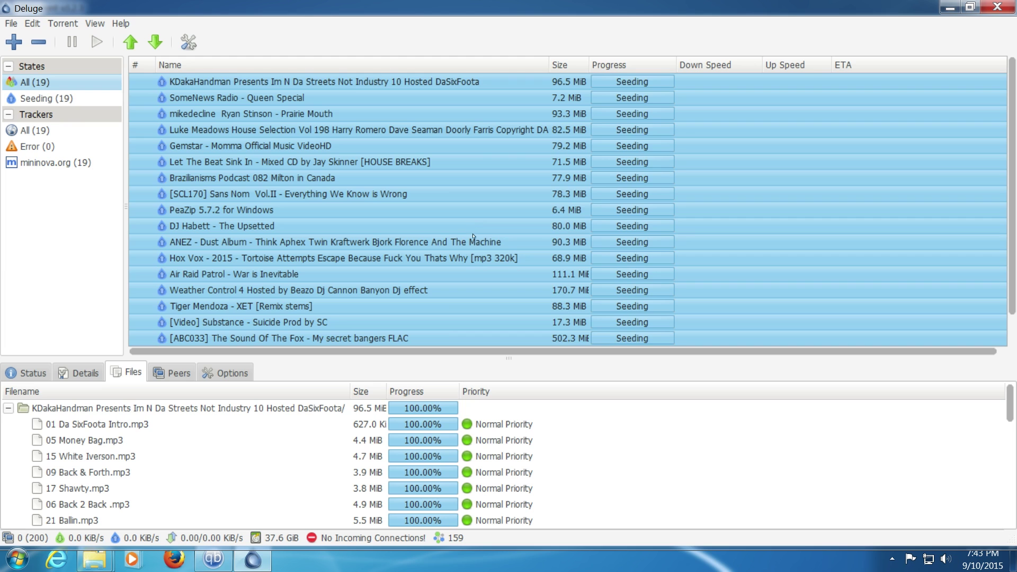
pyautogui.scroll(-1, 506, 239)
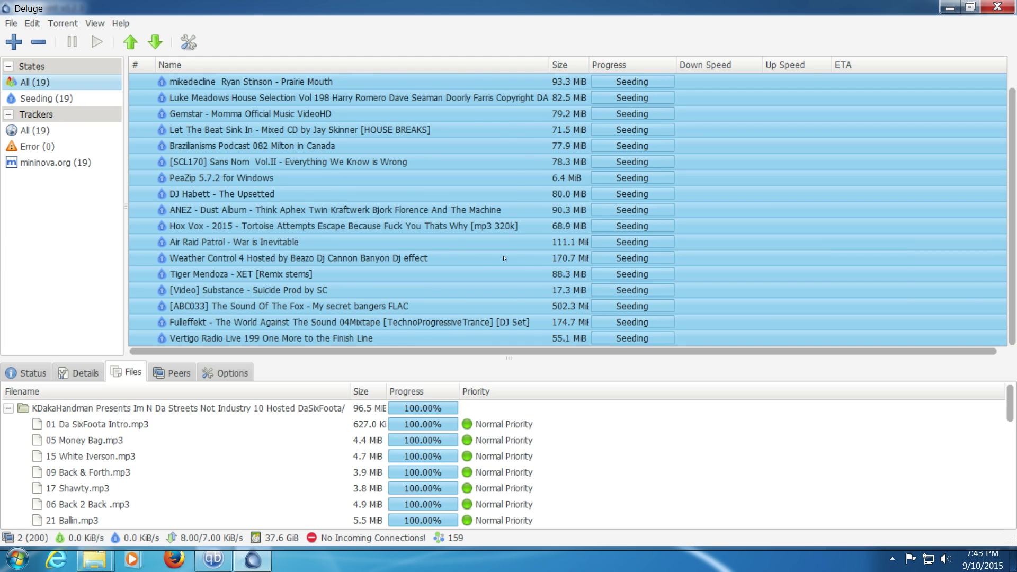
pyautogui.scroll(1, 505, 258)
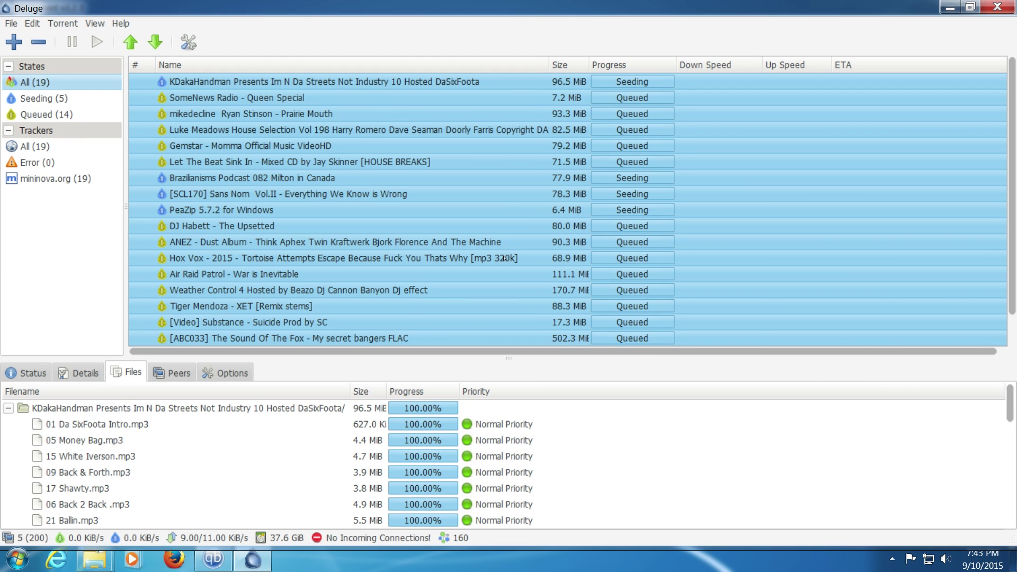